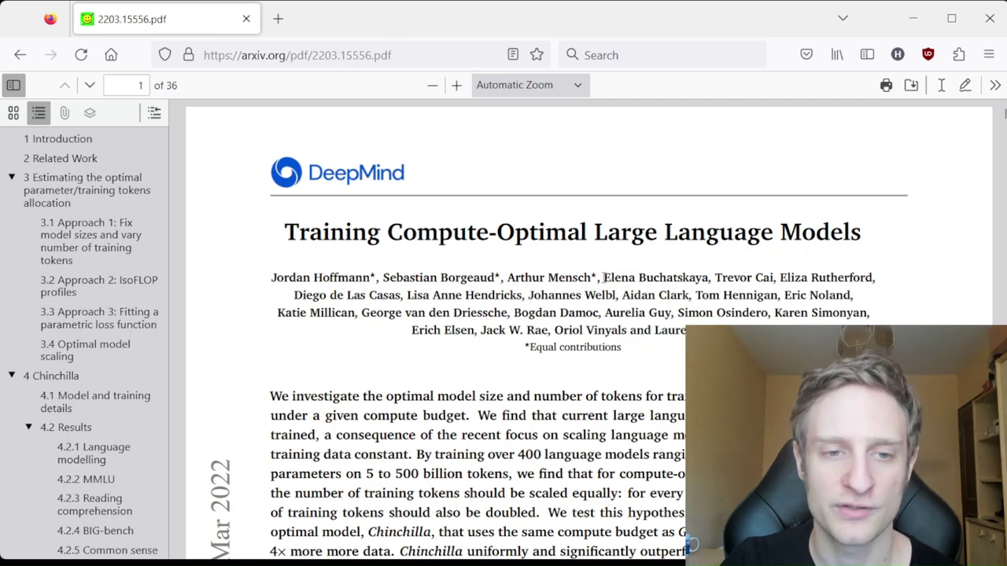
# Skim the paper from the abstract to its page 3 table and examine each model's parameter size and training tokens
pyautogui.scroll(-1, 550, 273)
pyautogui.scroll(1, 549, 273)
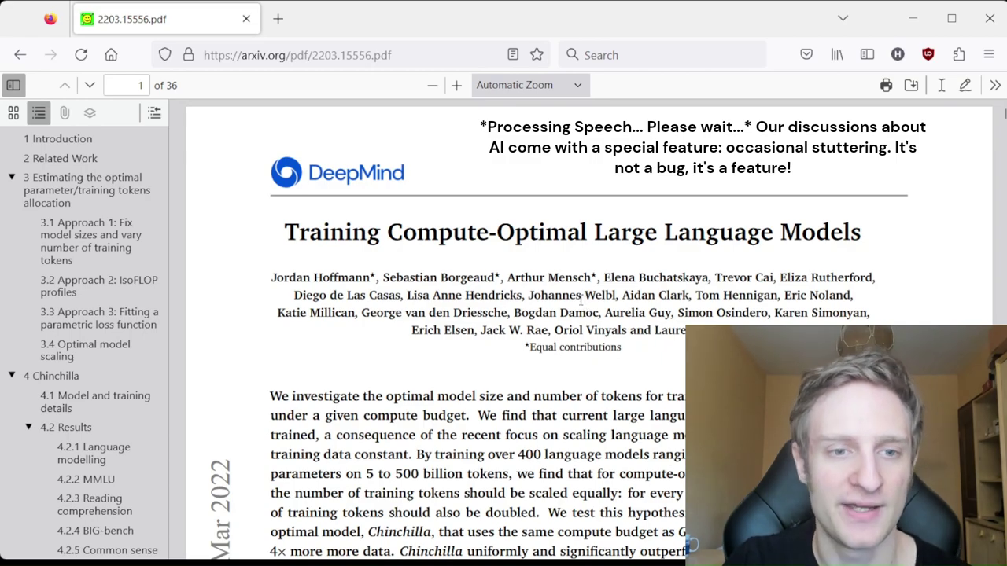
pyautogui.scroll(-1, 561, 287)
pyautogui.scroll(1, 561, 288)
pyautogui.scroll(-7, 629, 275)
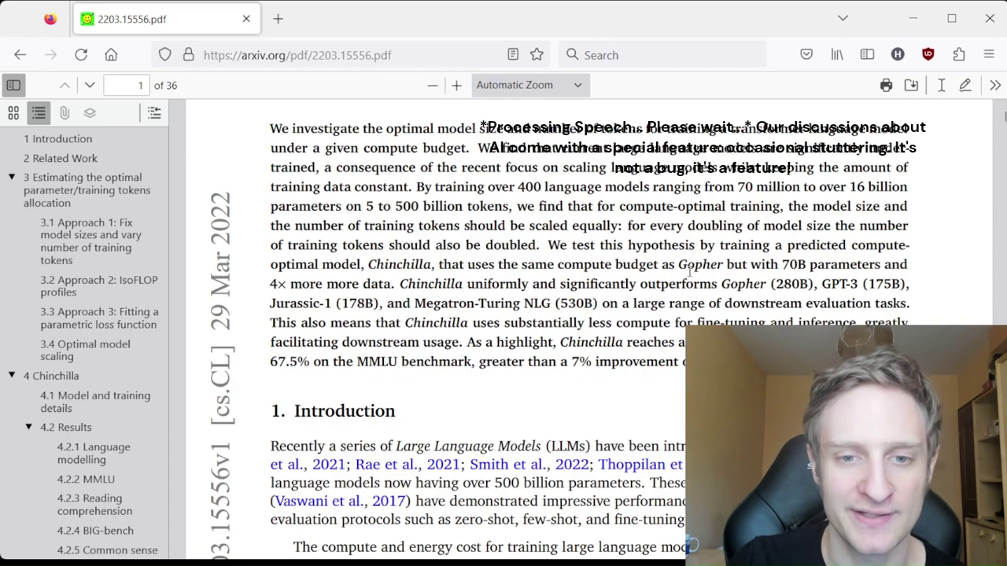
pyautogui.scroll(-12, 661, 275)
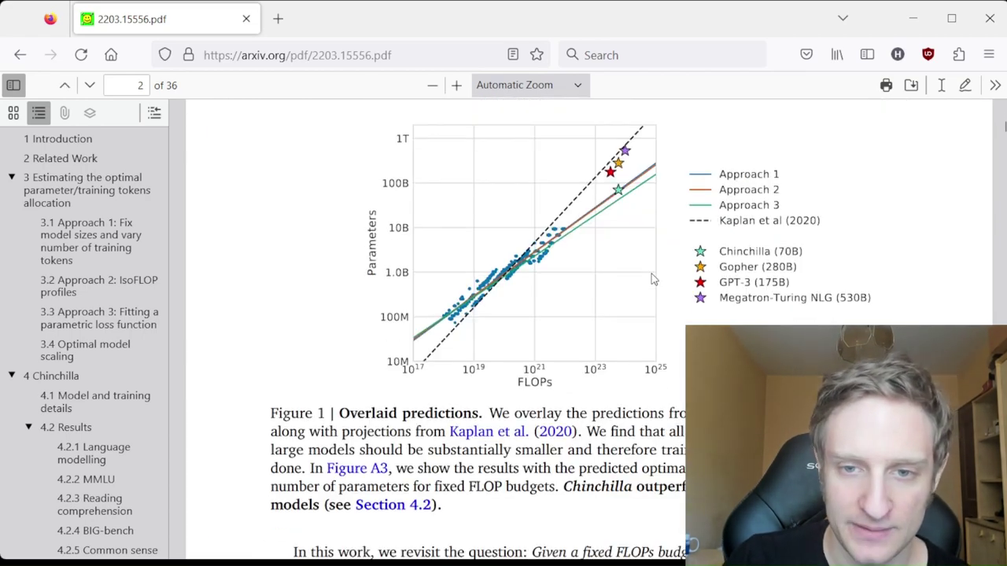
pyautogui.scroll(-8, 652, 278)
pyautogui.scroll(3, 652, 275)
pyautogui.scroll(-4, 652, 274)
pyautogui.scroll(1, 652, 275)
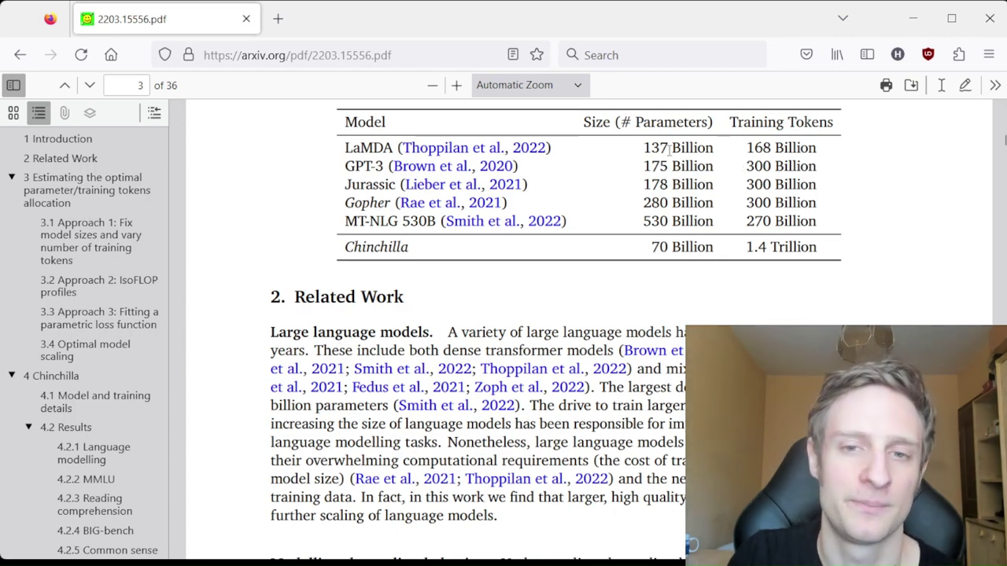
pyautogui.moveTo(663, 153); pyautogui.dragTo(692, 148)
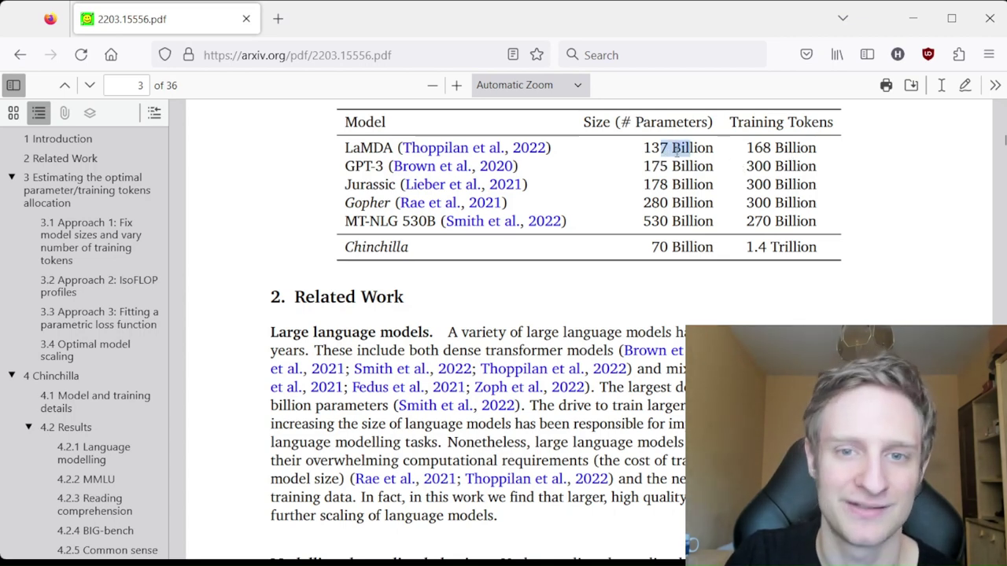
pyautogui.click(688, 157)
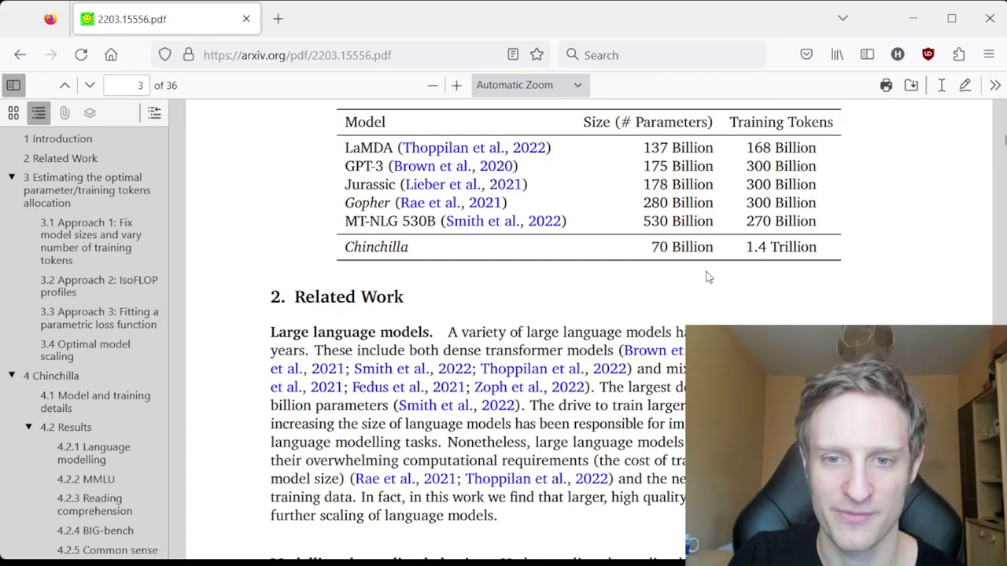
# Read on through the three scaling approaches to Tables 2 and 3, examining the estimated optimal training FLOPs and tokens per model size
pyautogui.scroll(-2, 708, 275)
pyautogui.scroll(-12, 696, 269)
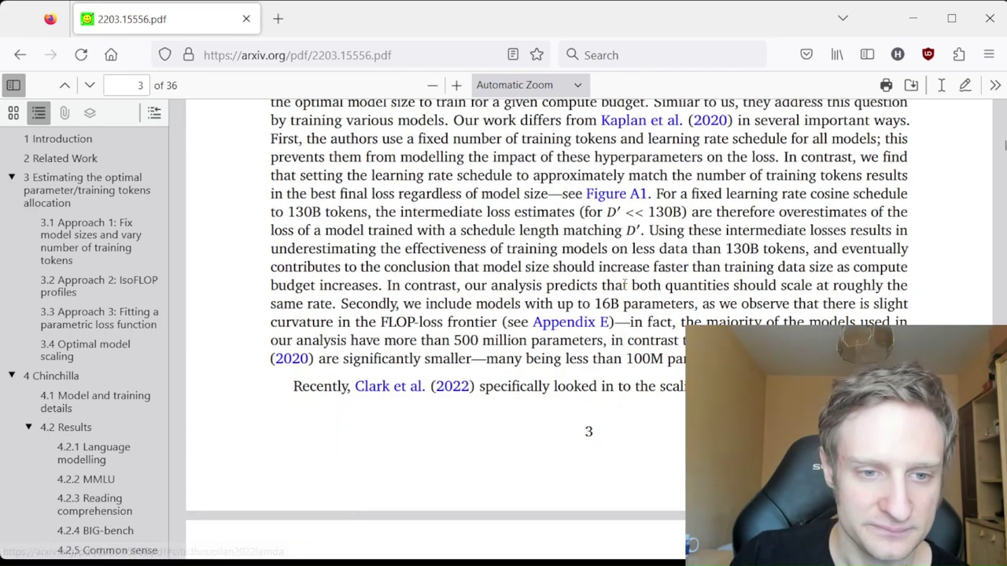
pyautogui.scroll(-10, 629, 289)
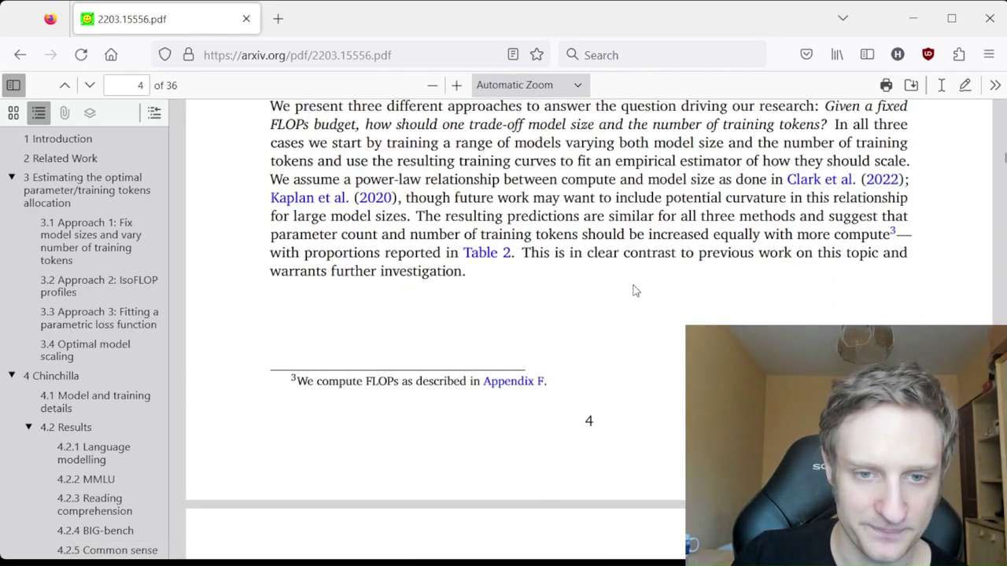
pyautogui.scroll(-15, 636, 291)
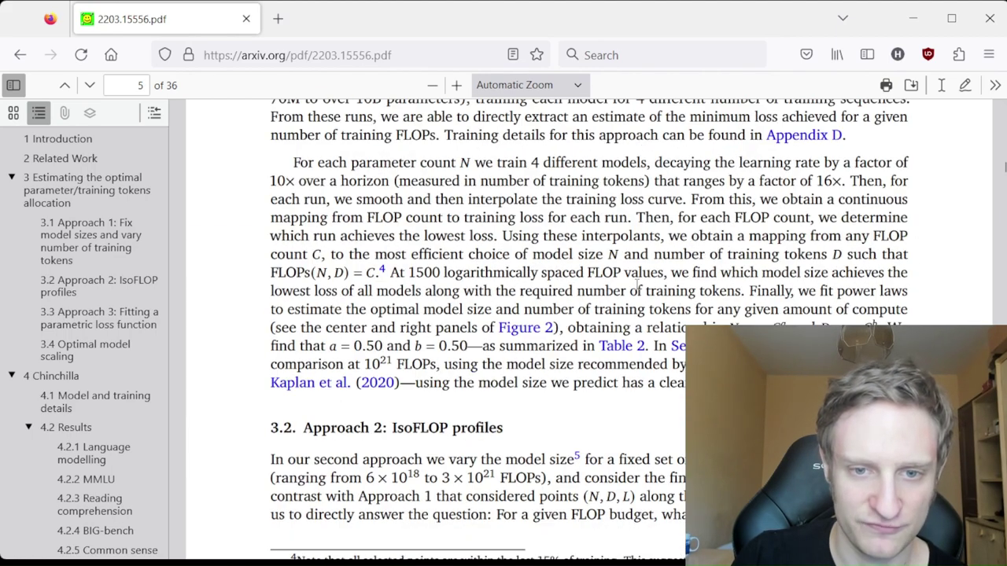
pyautogui.scroll(-5, 637, 289)
pyautogui.scroll(7, 638, 288)
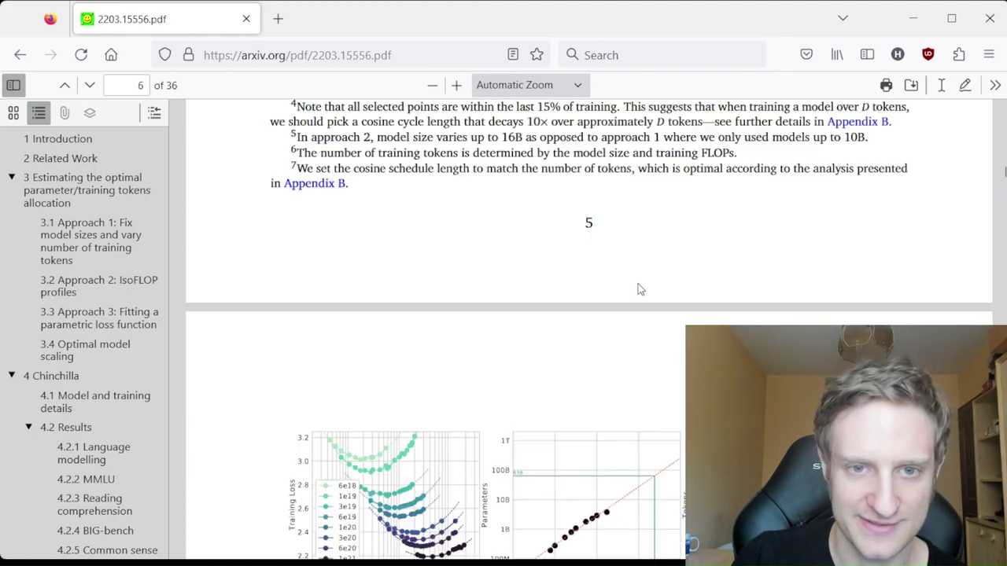
pyautogui.scroll(-9, 637, 289)
pyautogui.scroll(-9, 665, 225)
pyautogui.scroll(-7, 694, 230)
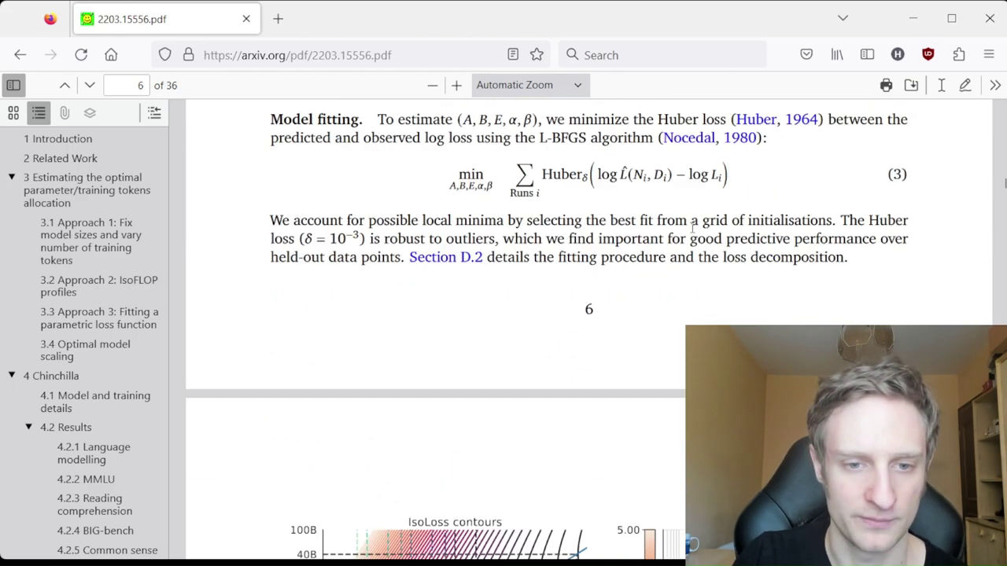
pyautogui.scroll(-12, 761, 260)
pyautogui.scroll(-10, 760, 260)
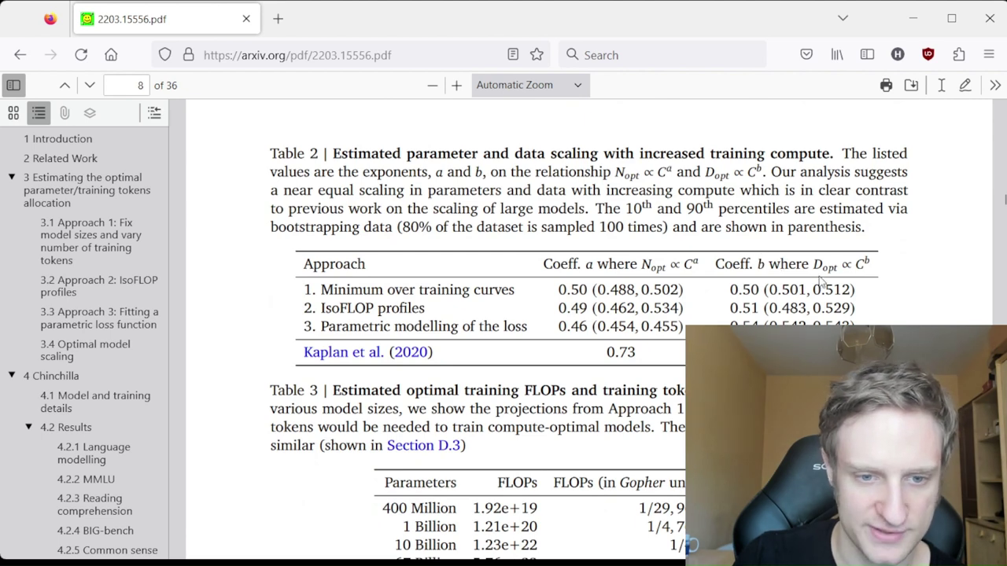
pyautogui.scroll(-9, 862, 264)
pyautogui.scroll(3, 861, 264)
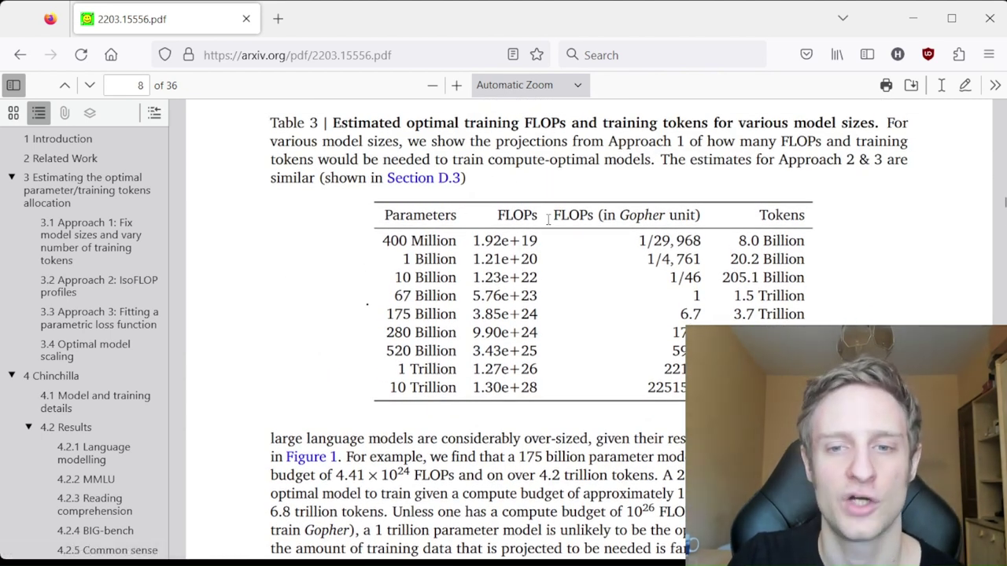
pyautogui.scroll(-2, 511, 214)
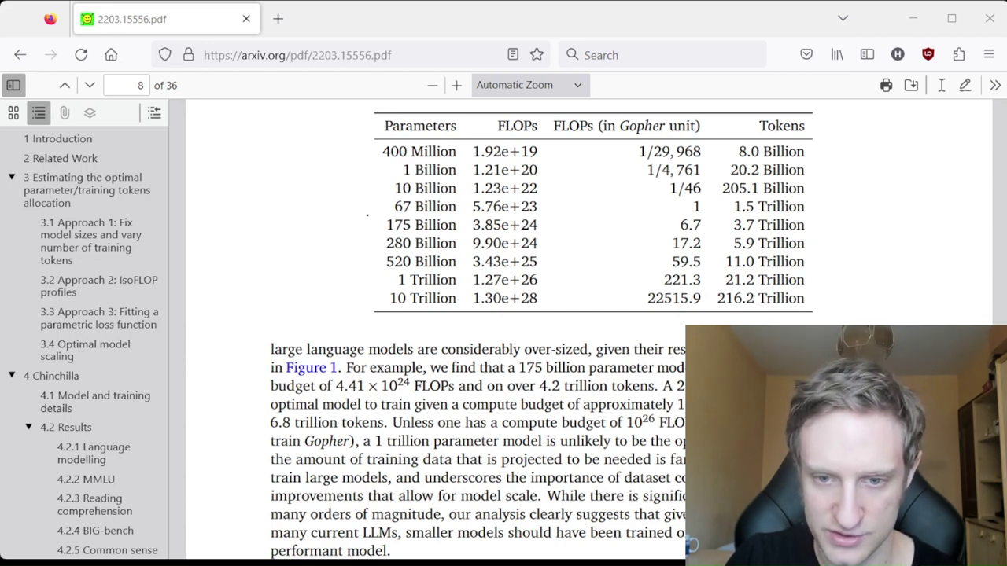
# Switch to the LibreOffice Calc model comparison sheet and examine the parameters column and the GPT-2 ratio formula
pyautogui.hotkey('alt', 'Tab')
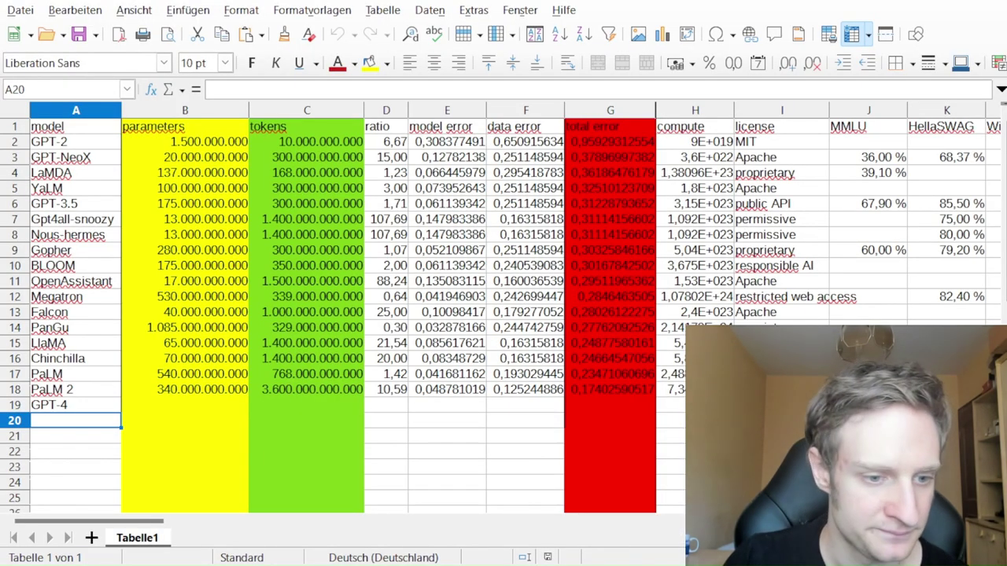
pyautogui.click(235, 110)
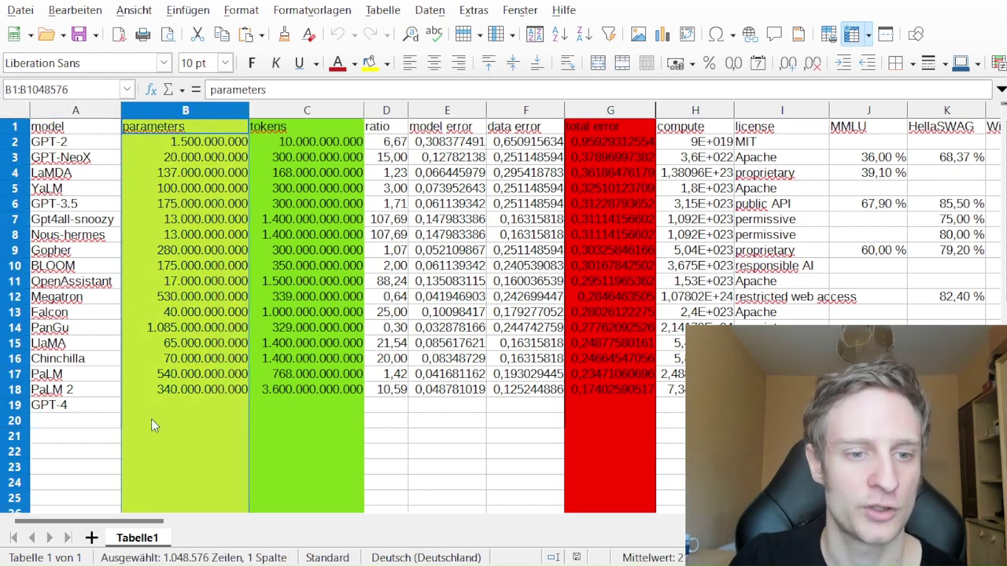
pyautogui.click(147, 419)
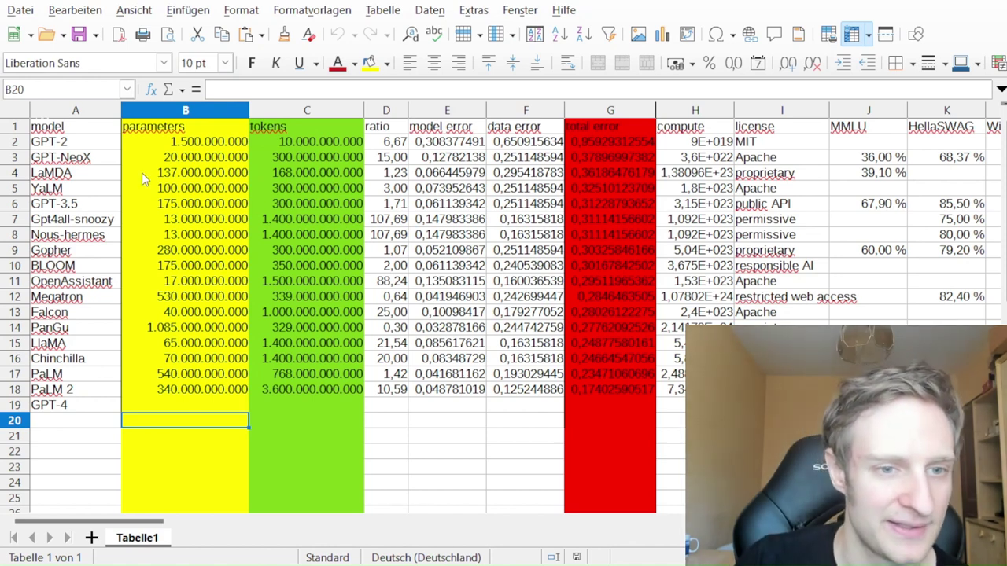
pyautogui.click(388, 144)
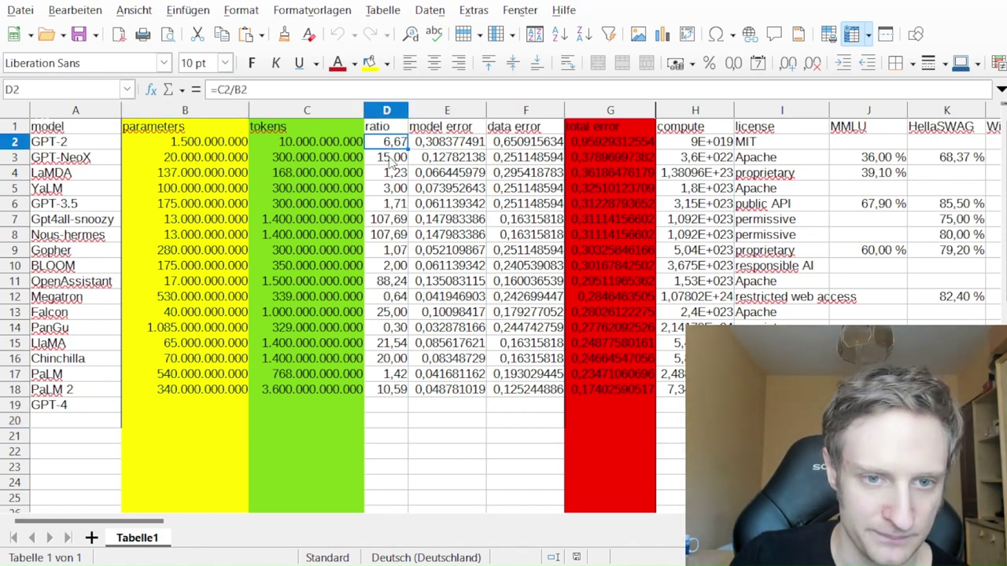
# Inspect the GPT-3.5 row, checking its token-to-parameter ratio and total error formulas
pyautogui.click(67, 207)
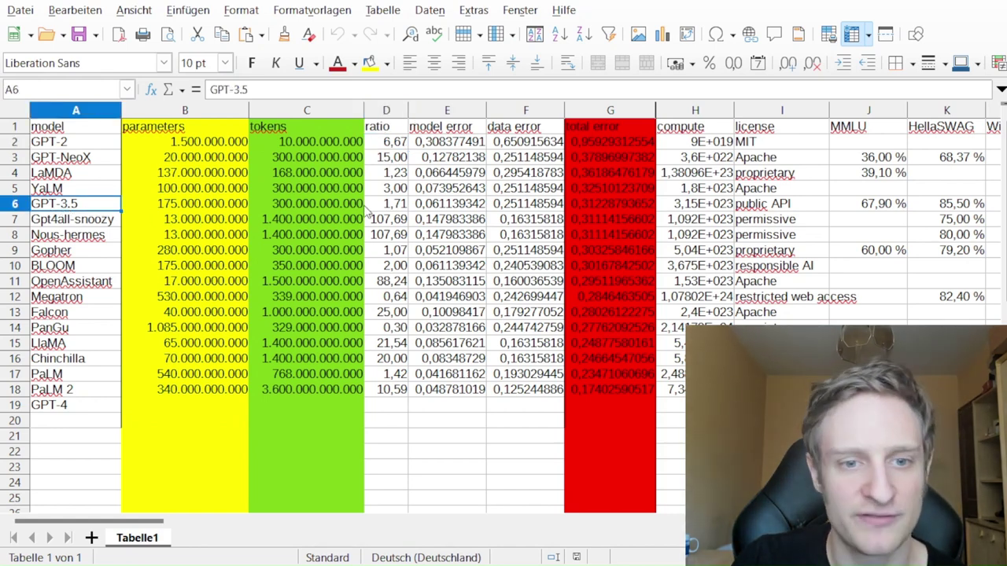
pyautogui.click(384, 206)
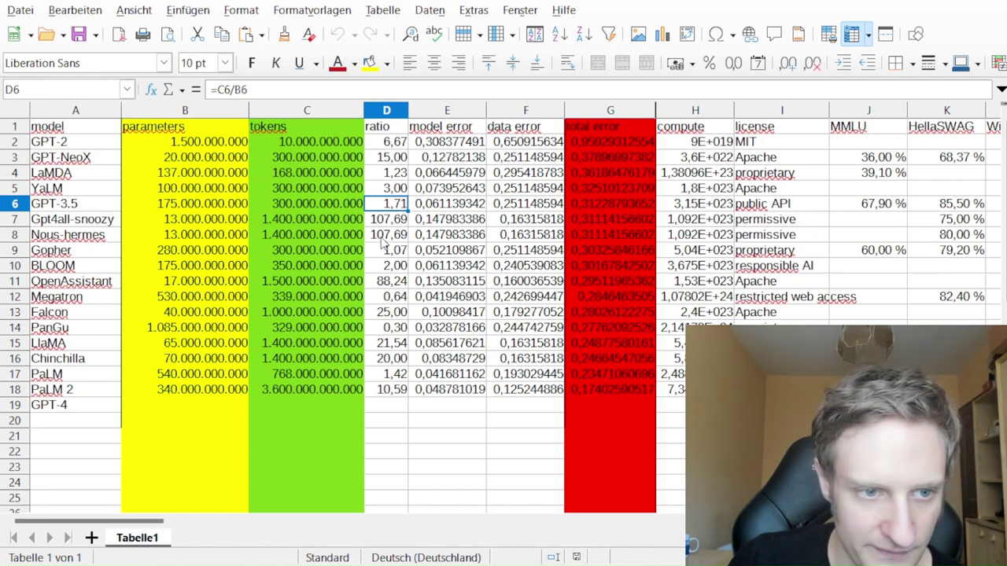
pyautogui.click(608, 205)
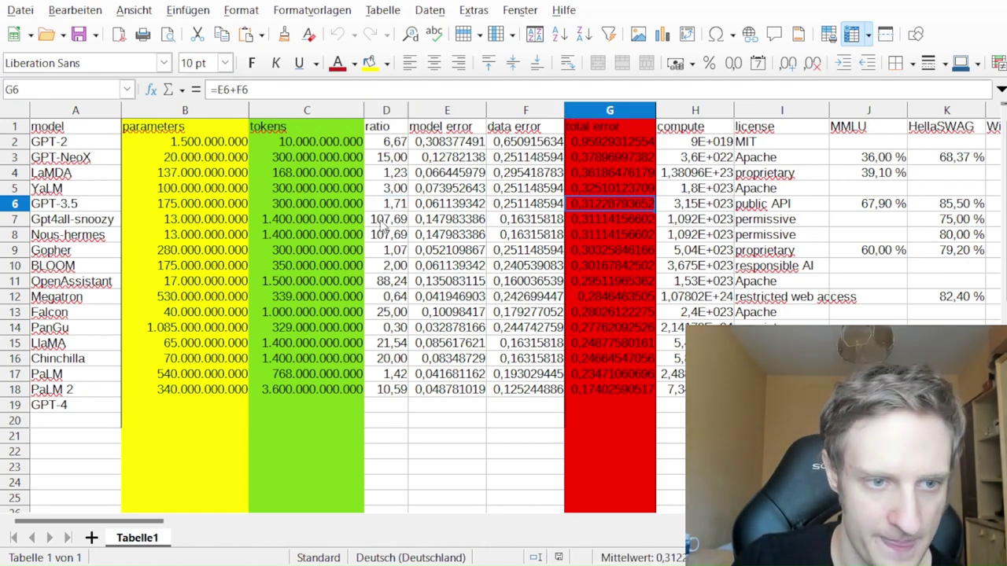
# Inspect the Gpt4all-snoozy and Nous-hermes rows for parameters, tokens and ratio, and compare the total error with GPT-3.5
pyautogui.click(90, 224)
pyautogui.click(84, 233)
pyautogui.click(82, 223)
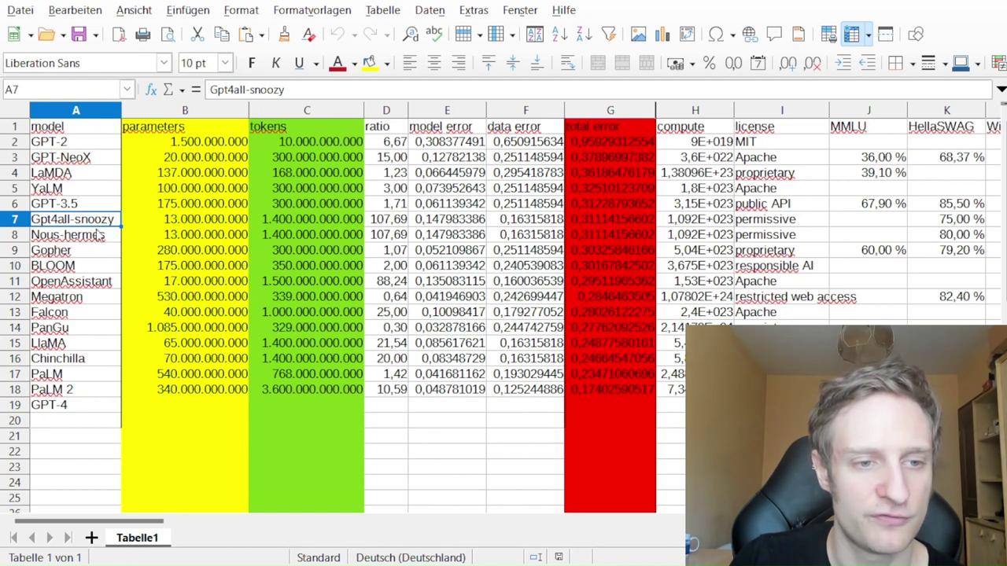
pyautogui.click(102, 233)
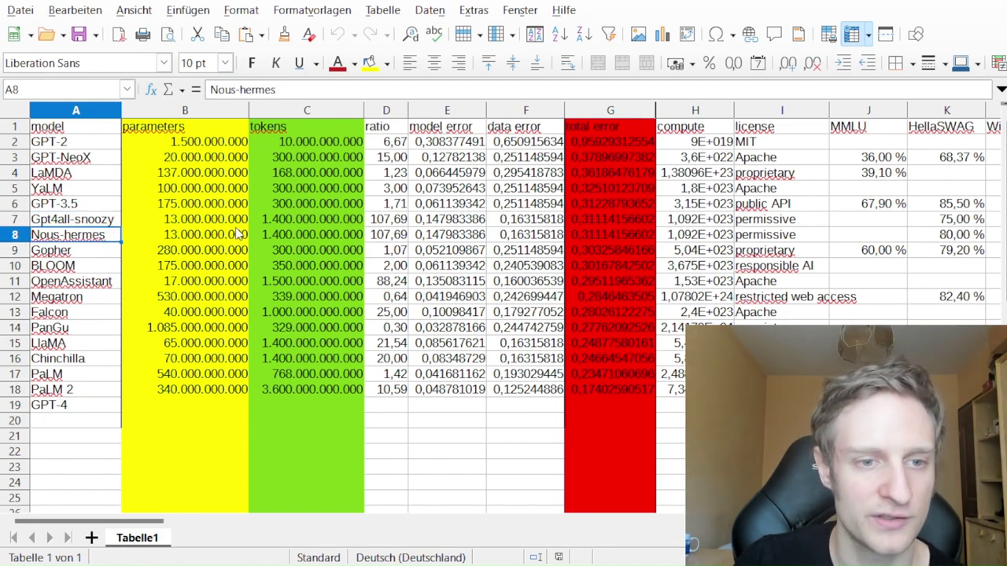
pyautogui.click(177, 222)
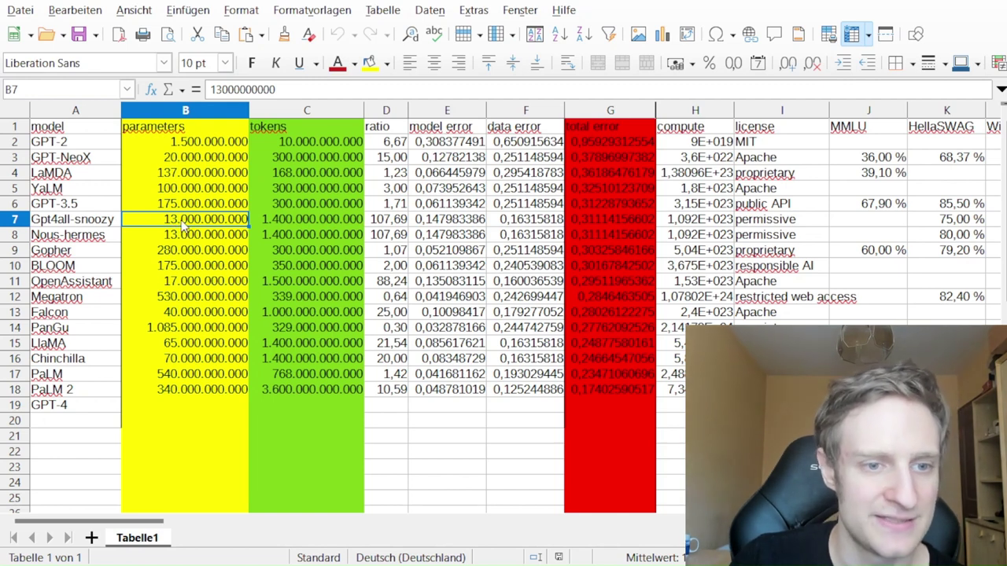
pyautogui.click(282, 222)
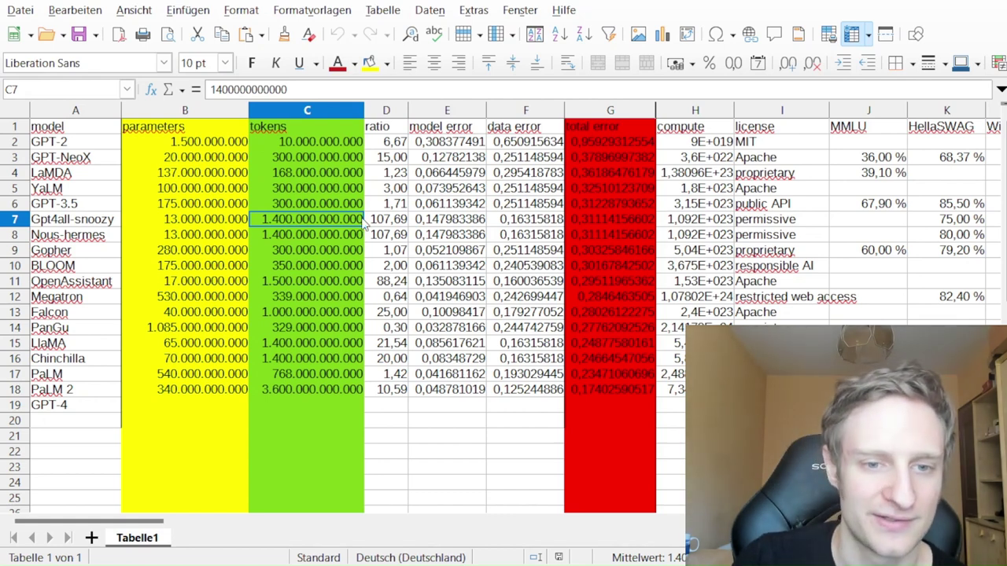
pyautogui.click(374, 222)
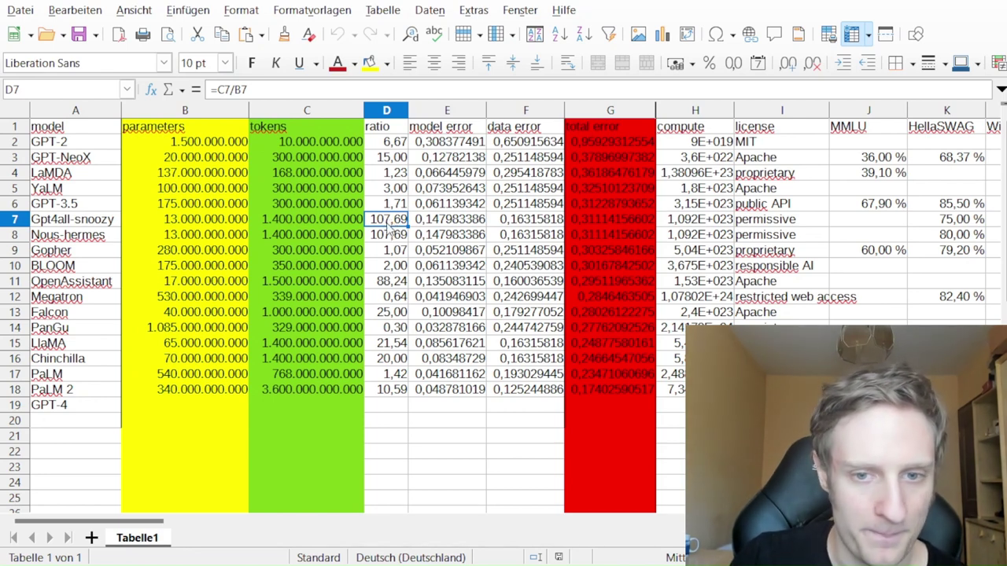
pyautogui.click(592, 216)
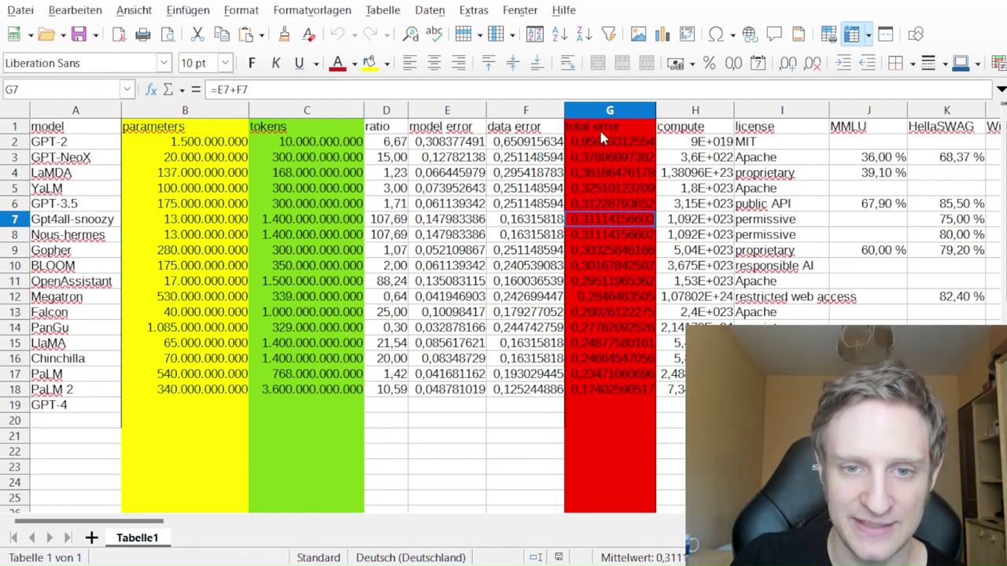
pyautogui.click(590, 208)
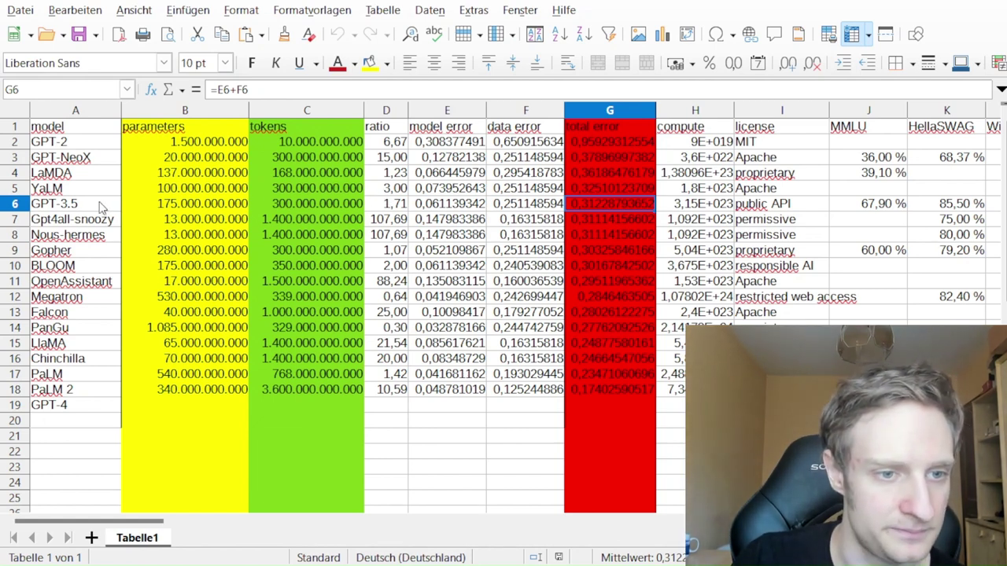
# Compare the GPT-NeoX and GPT-2 rows by their token-to-parameter ratios and total errors
pyautogui.click(62, 160)
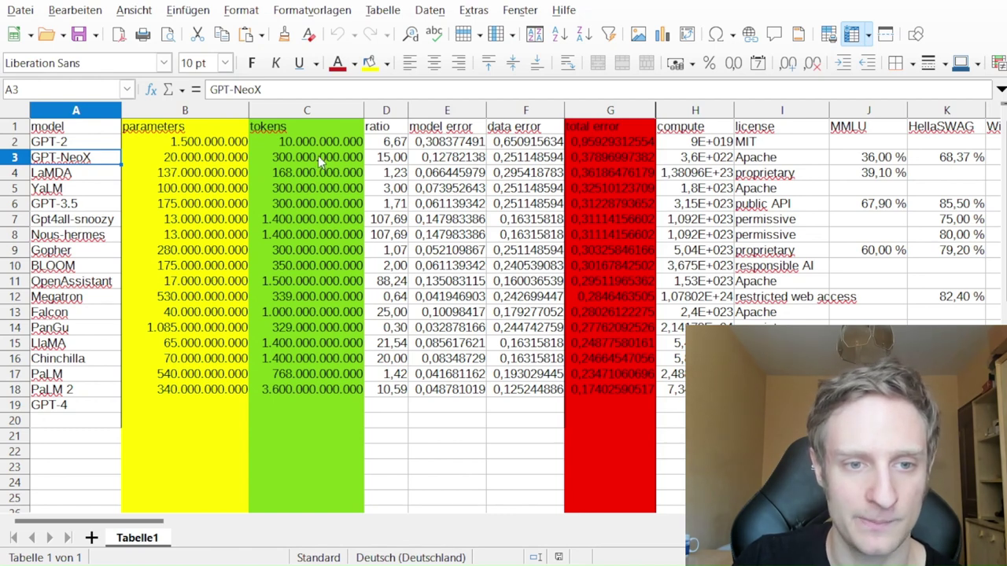
pyautogui.click(189, 144)
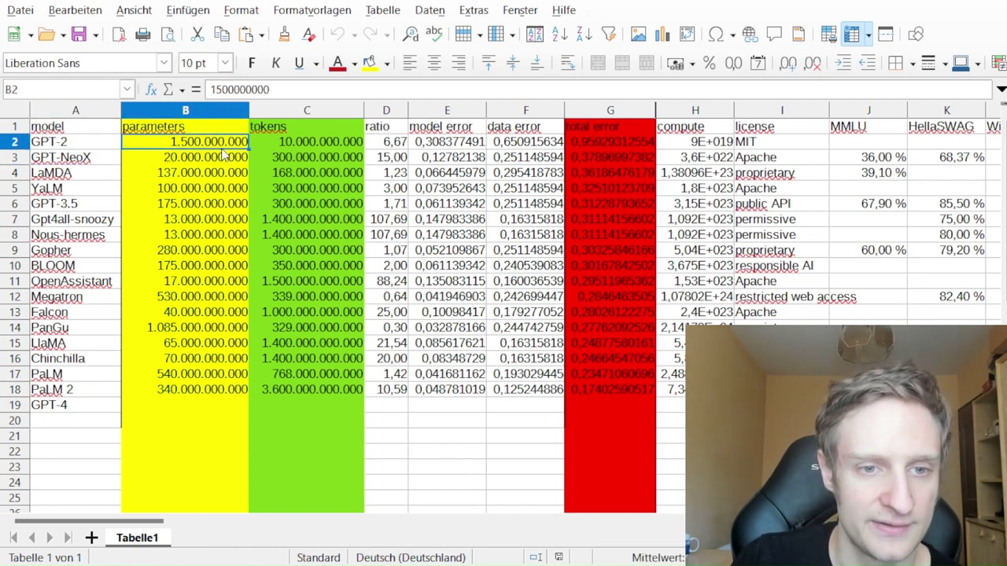
pyautogui.click(378, 146)
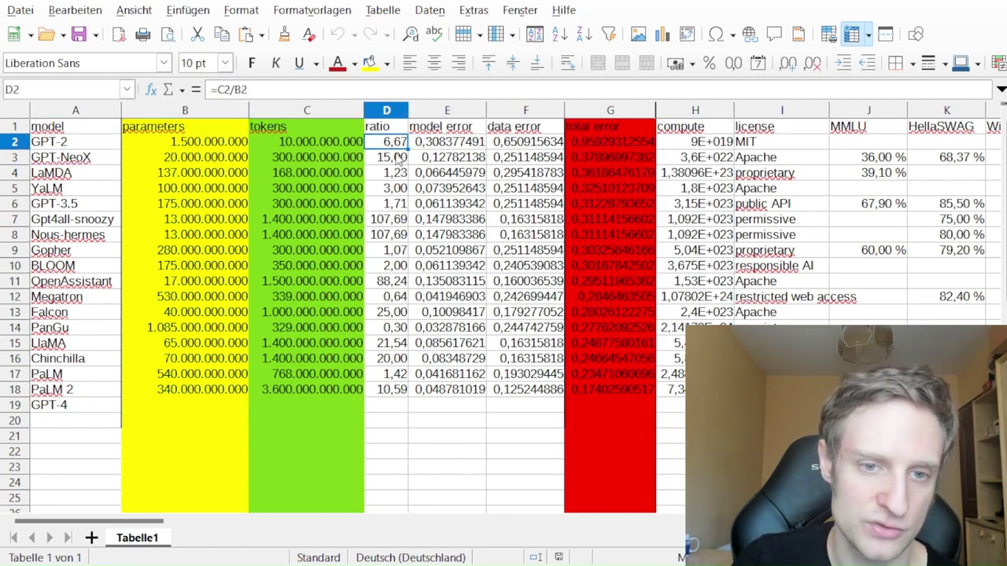
pyautogui.click(393, 161)
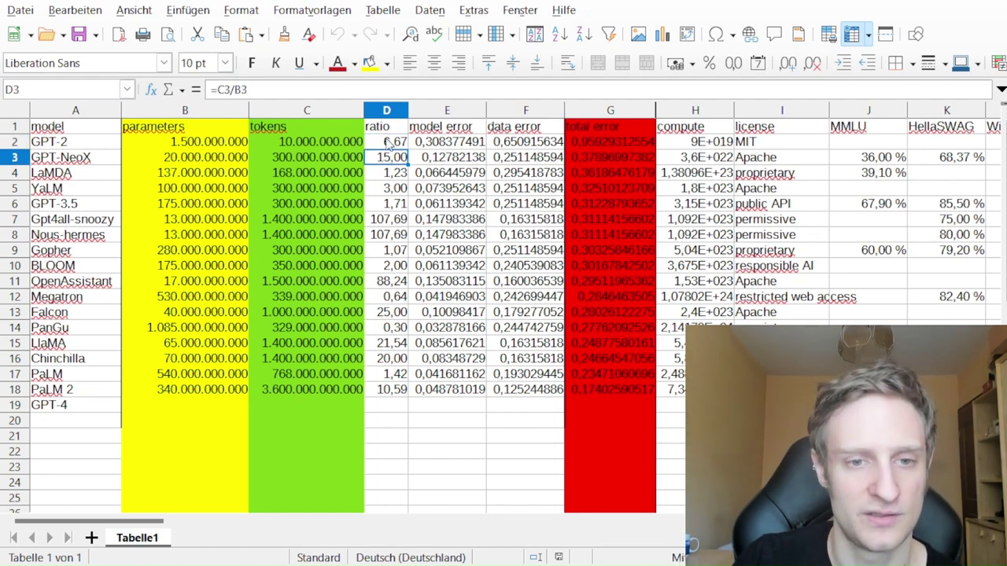
pyautogui.click(387, 141)
pyautogui.click(393, 161)
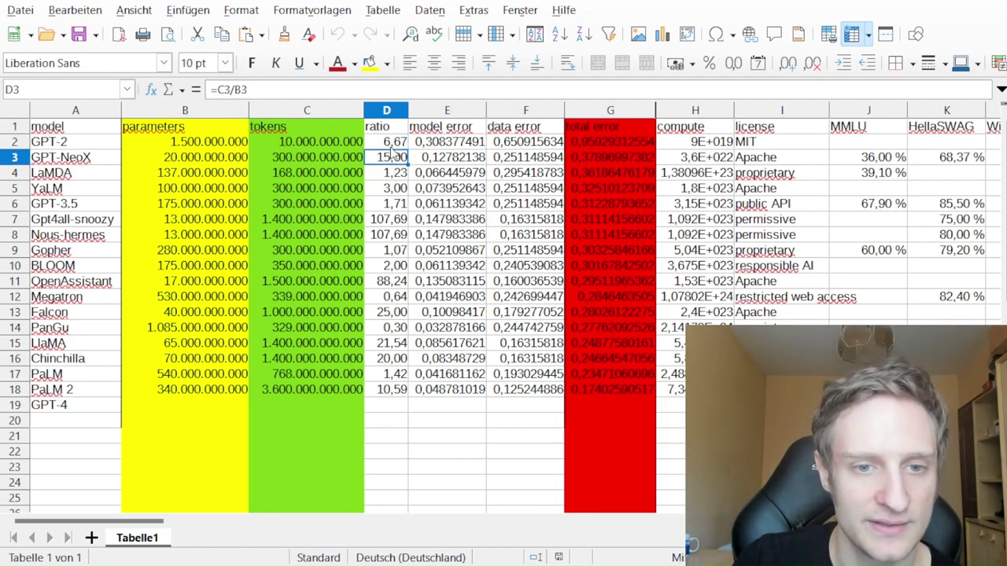
pyautogui.click(602, 158)
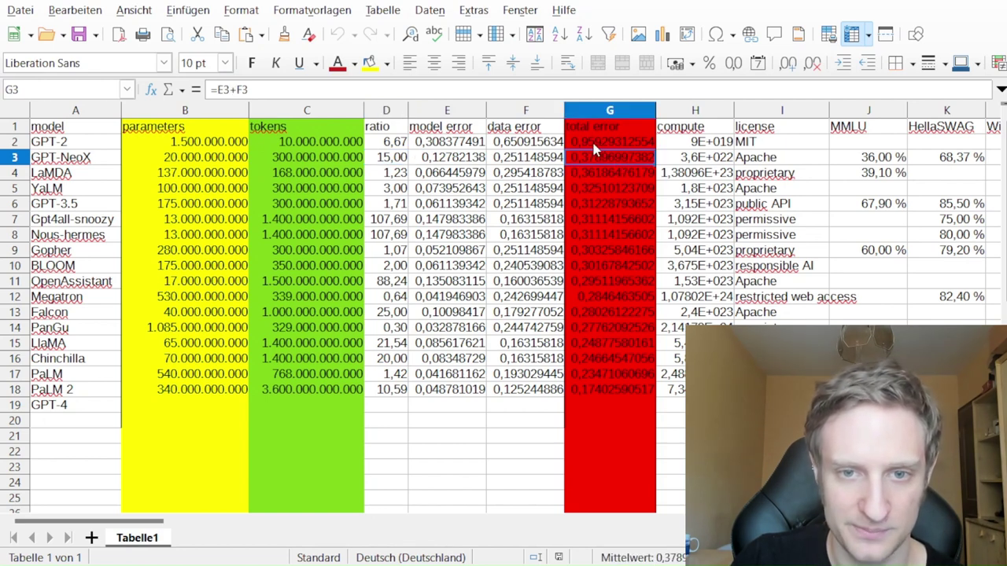
pyautogui.click(594, 144)
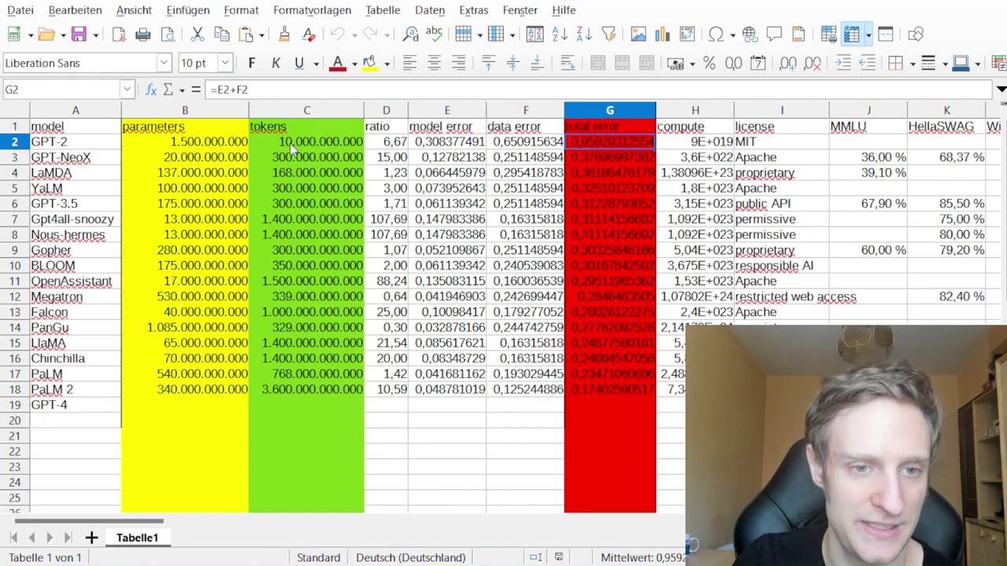
# Compare the GPT-NeoX and GPT-3.5 rows by total error, checking the GPT-3.5 tokens and the GPT-NeoX parameters
pyautogui.click(593, 157)
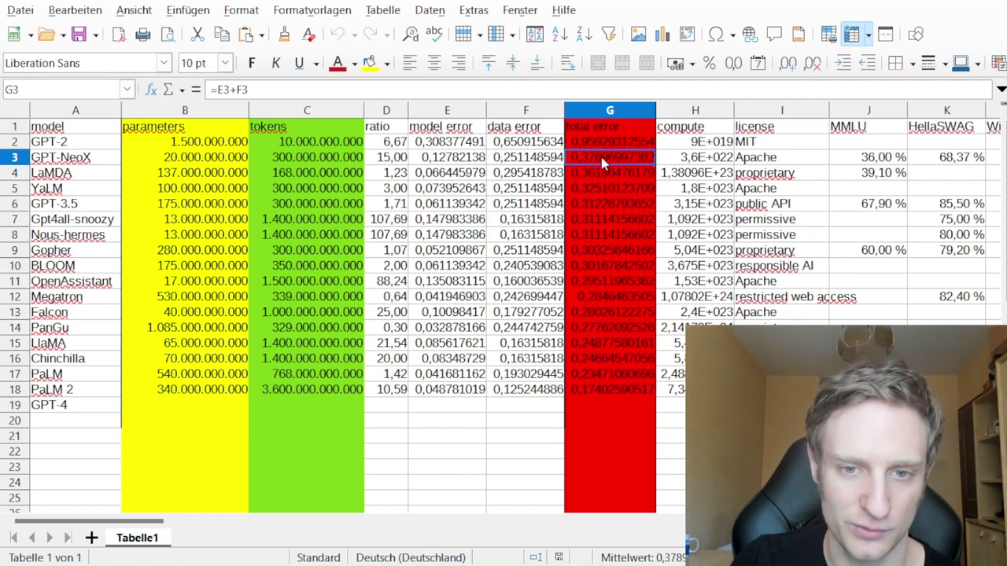
pyautogui.click(77, 206)
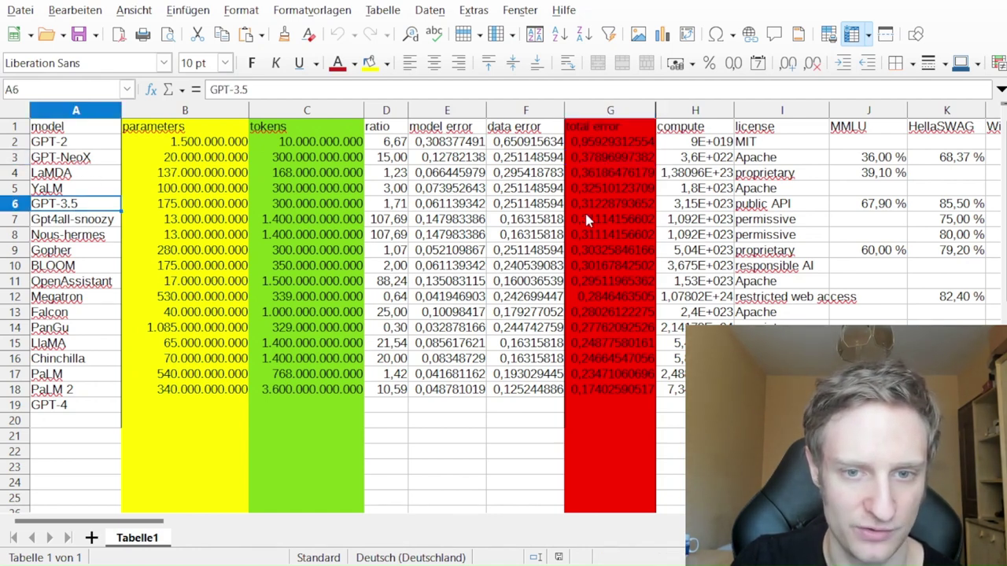
pyautogui.click(607, 200)
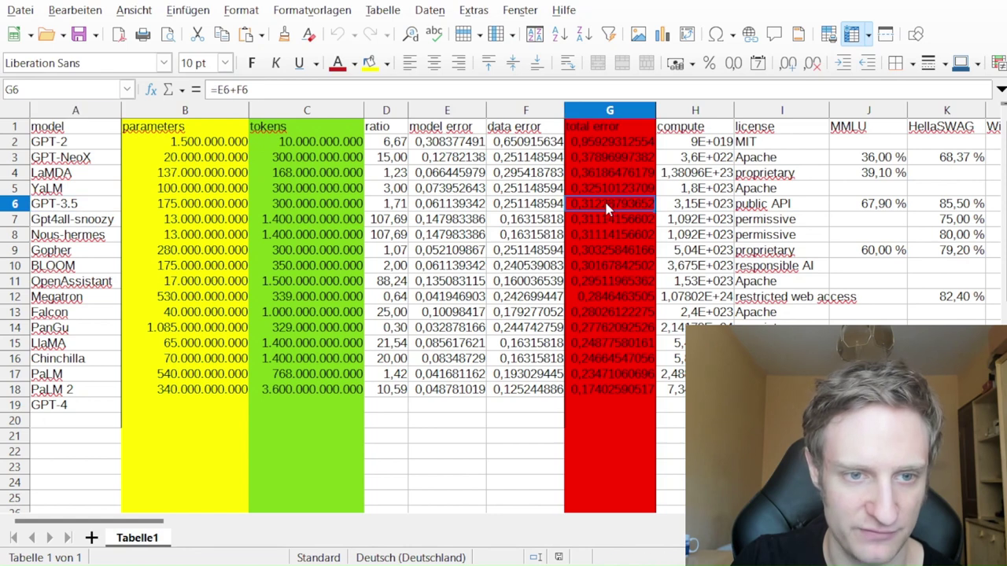
pyautogui.click(302, 204)
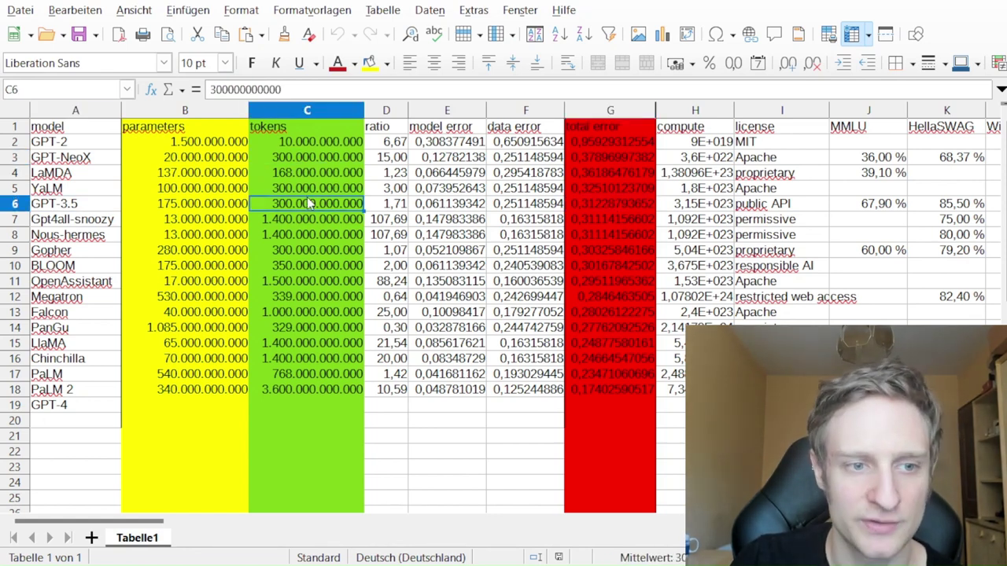
pyautogui.click(202, 154)
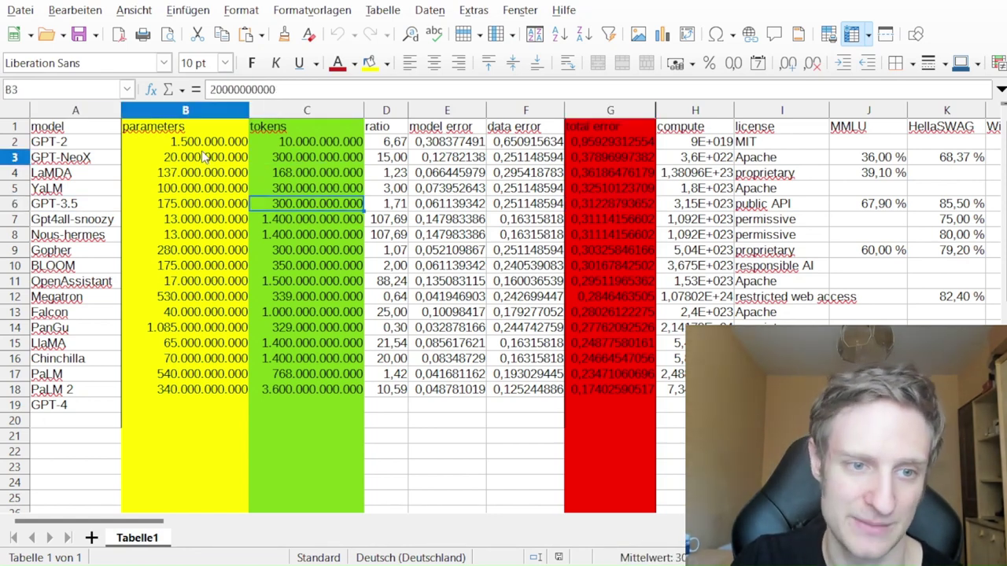
pyautogui.click(64, 160)
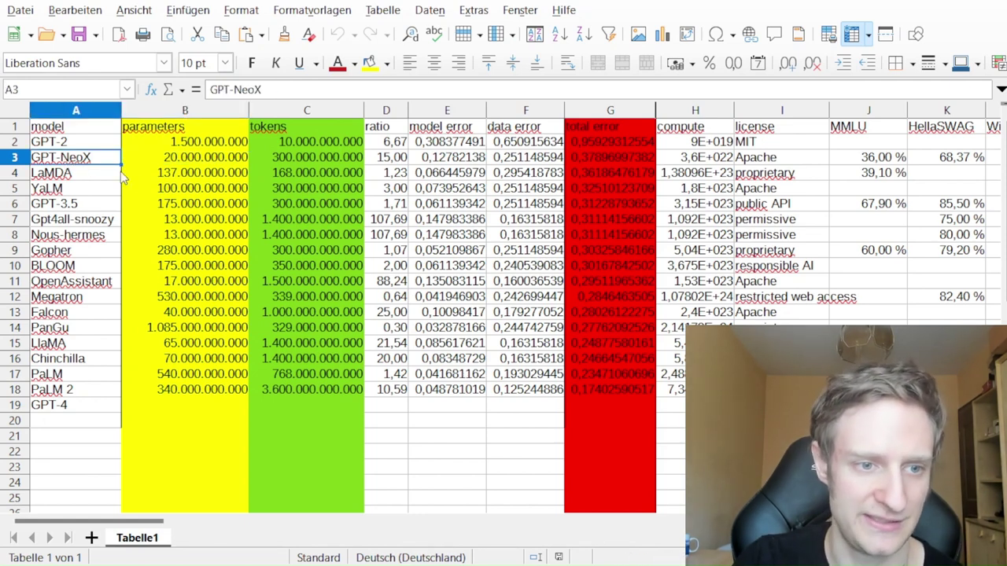
# Check the Gpt4all-snoozy total error and compare the HellaSWAG scores of Gpt4all-snoozy and Nous-hermes with GPT-3.5
pyautogui.click(75, 222)
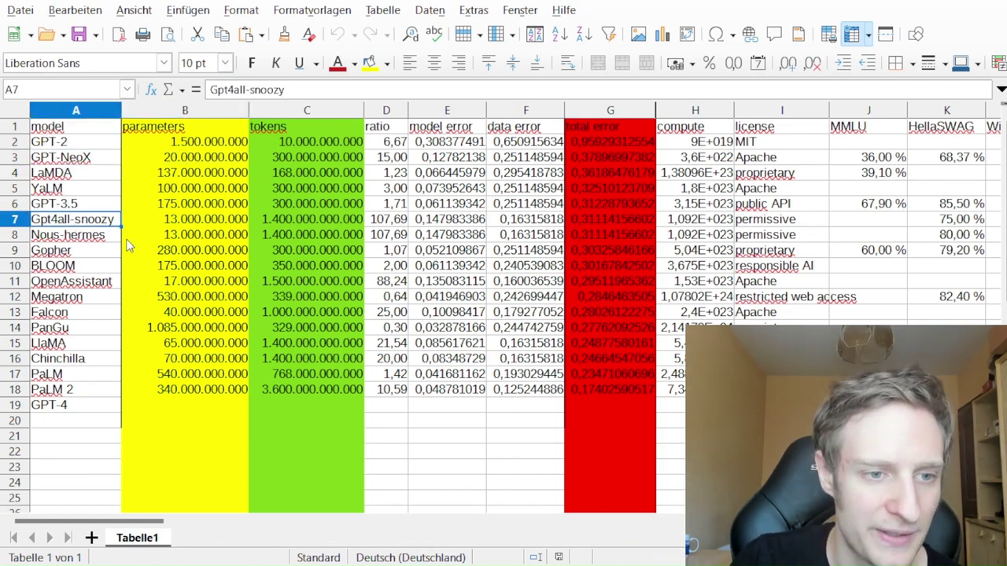
pyautogui.click(68, 236)
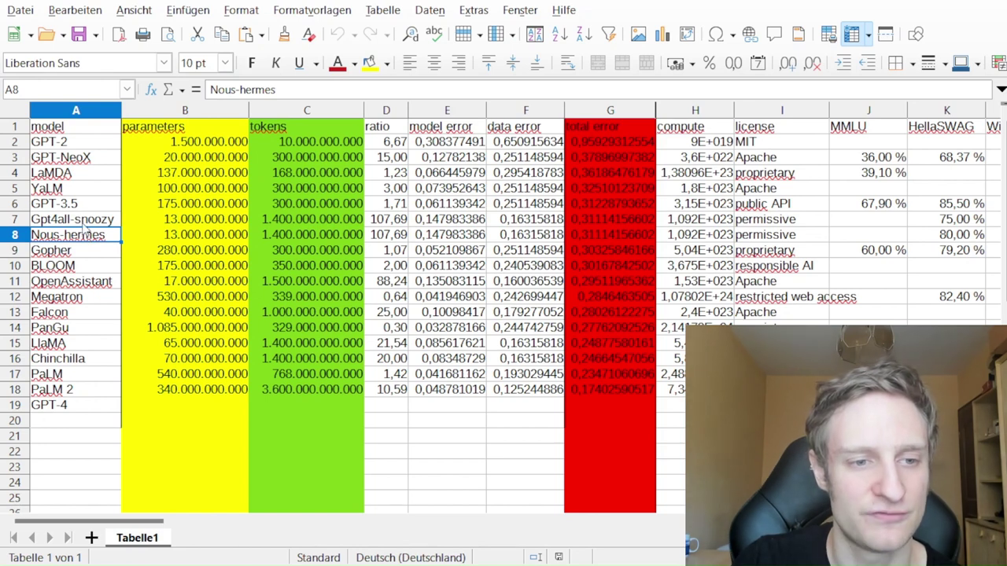
pyautogui.click(608, 220)
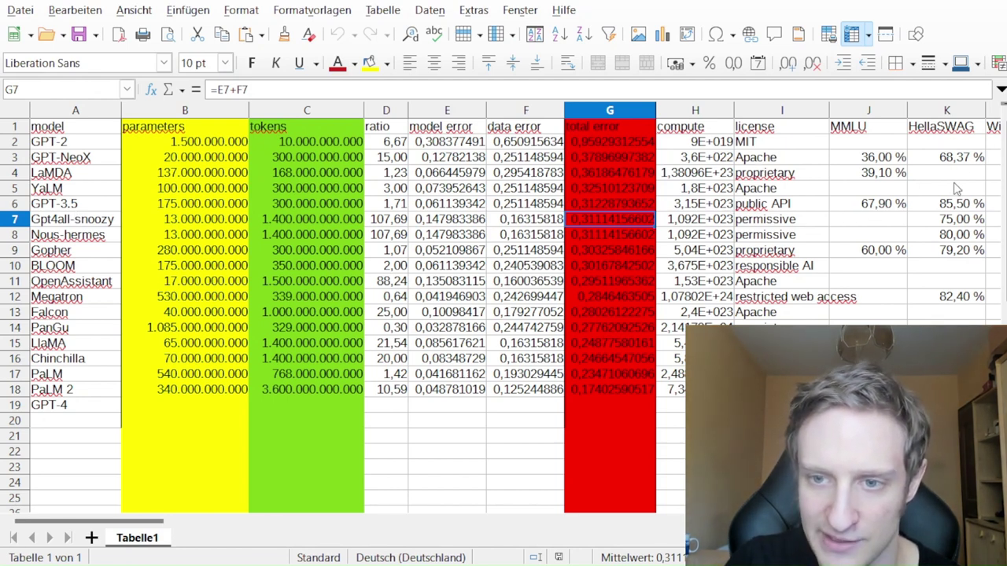
pyautogui.click(959, 206)
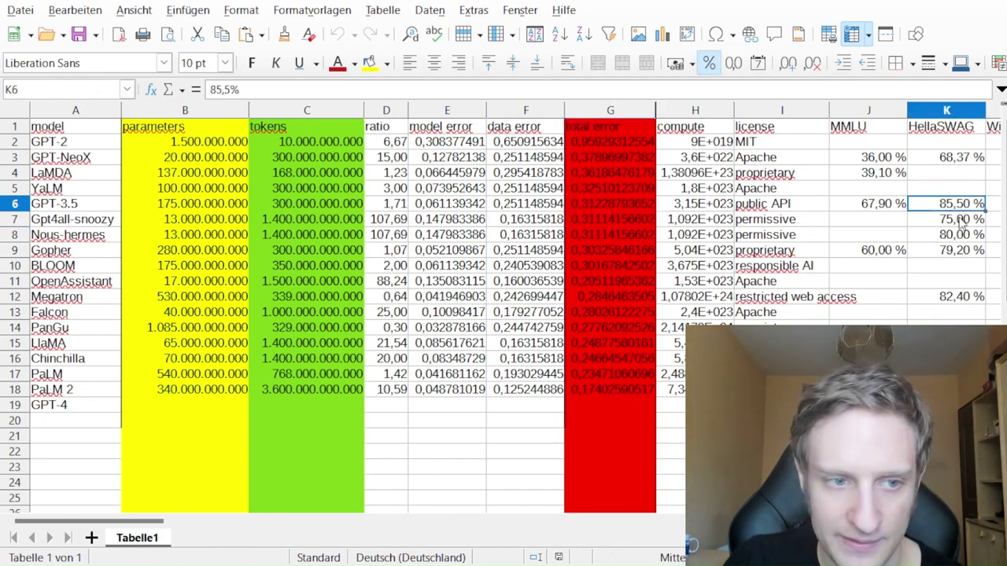
pyautogui.click(960, 222)
pyautogui.click(961, 236)
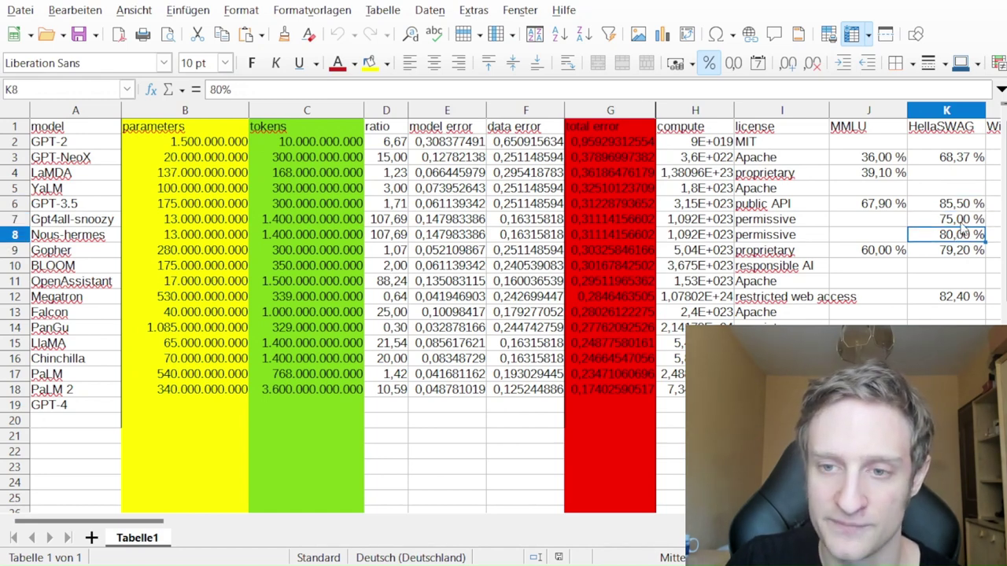
pyautogui.click(959, 206)
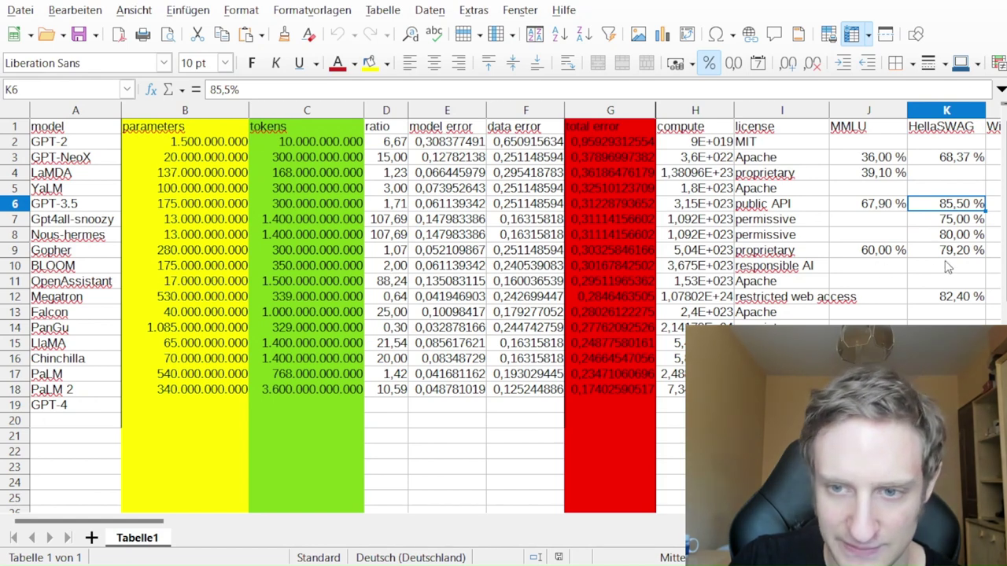
# Compare the Gopher and Chinchilla rows by total error and parameters, and check Gopher's training tokens
pyautogui.click(96, 252)
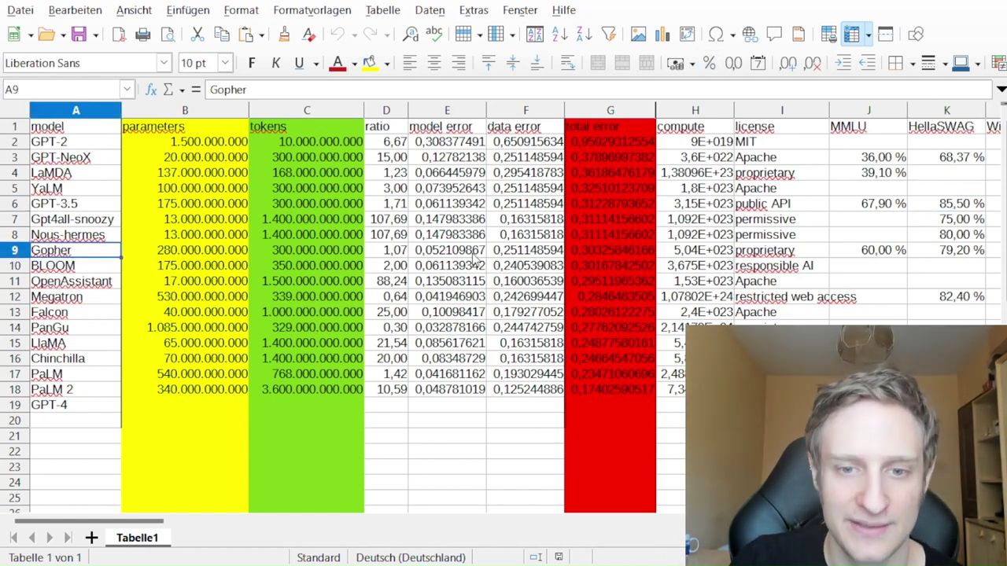
pyautogui.click(601, 250)
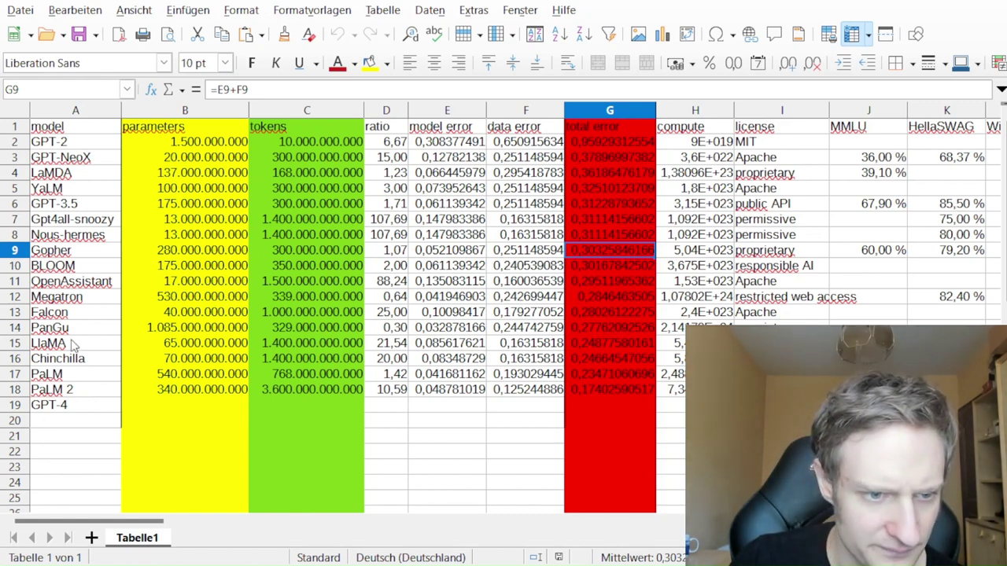
pyautogui.click(595, 358)
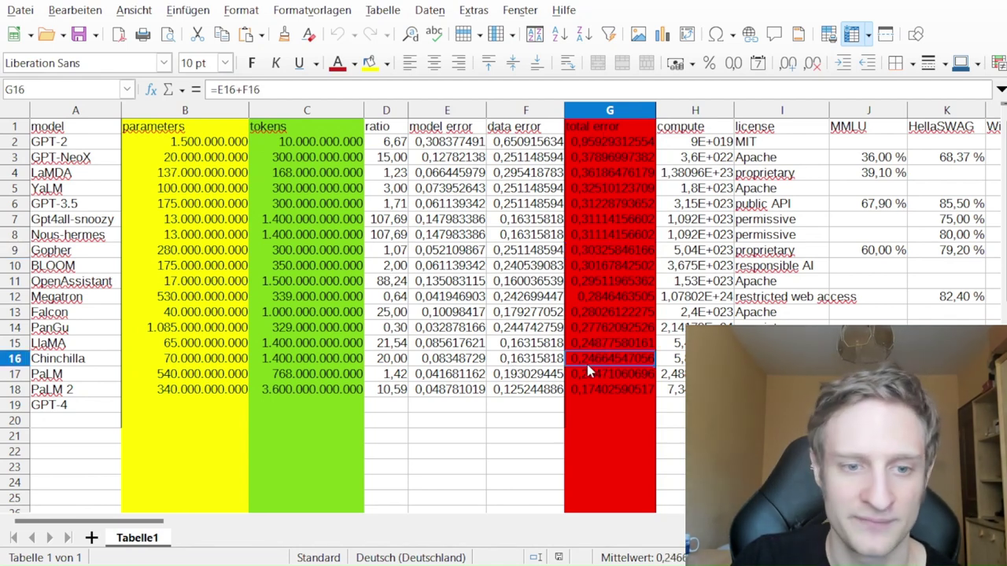
pyautogui.click(203, 360)
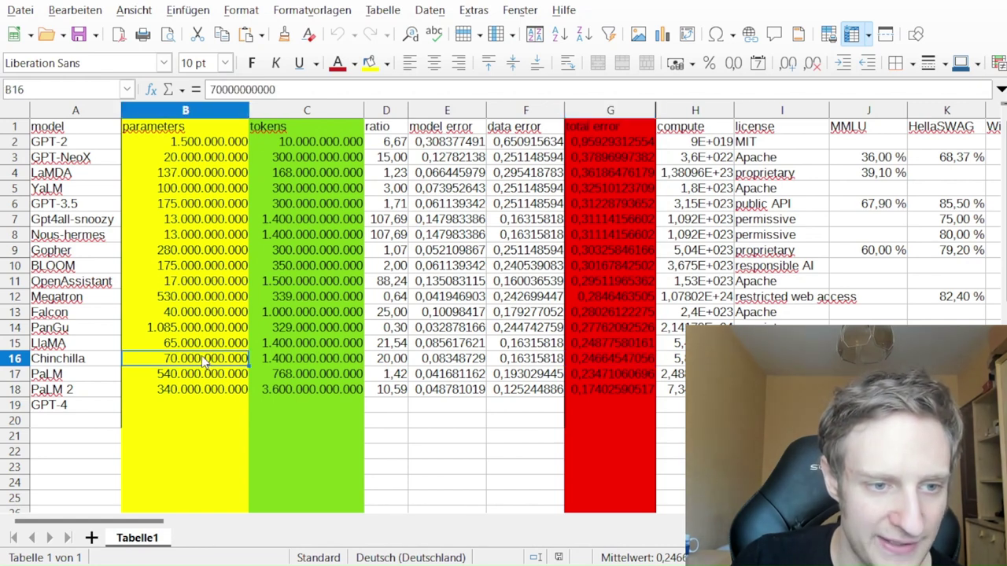
pyautogui.click(182, 252)
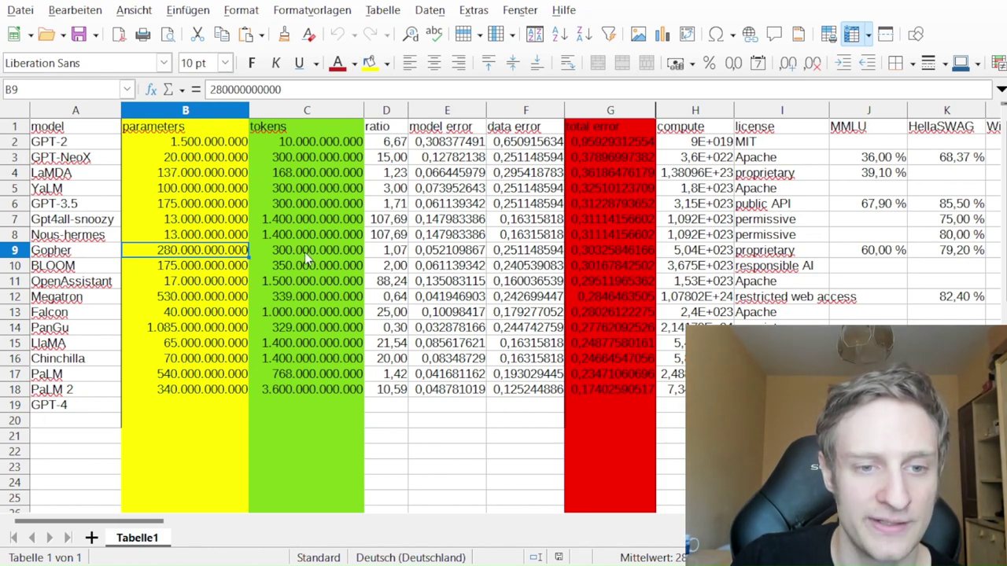
pyautogui.click(305, 247)
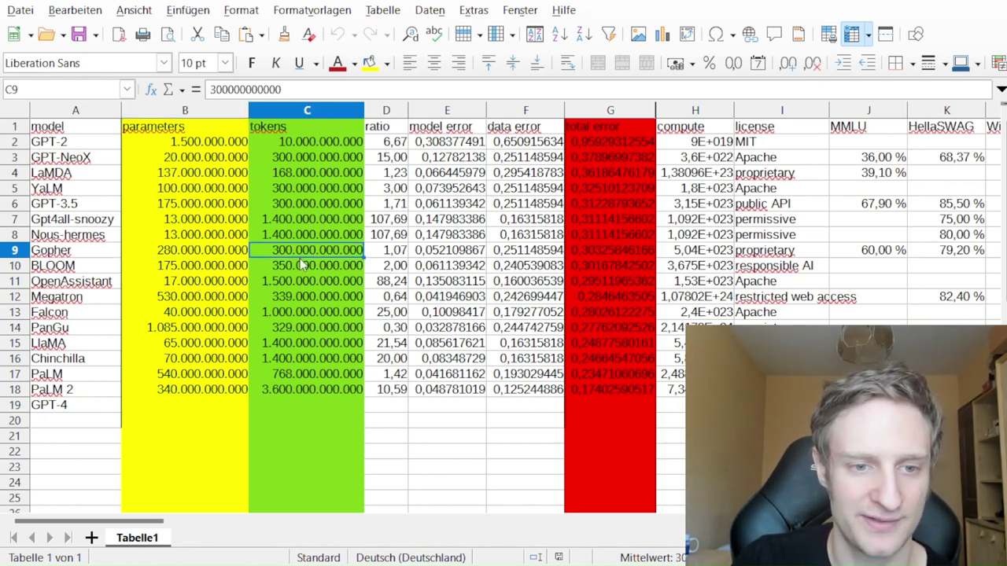
# Compare the LlaMA and Chinchilla rows by training tokens, parameters and total error
pyautogui.click(285, 344)
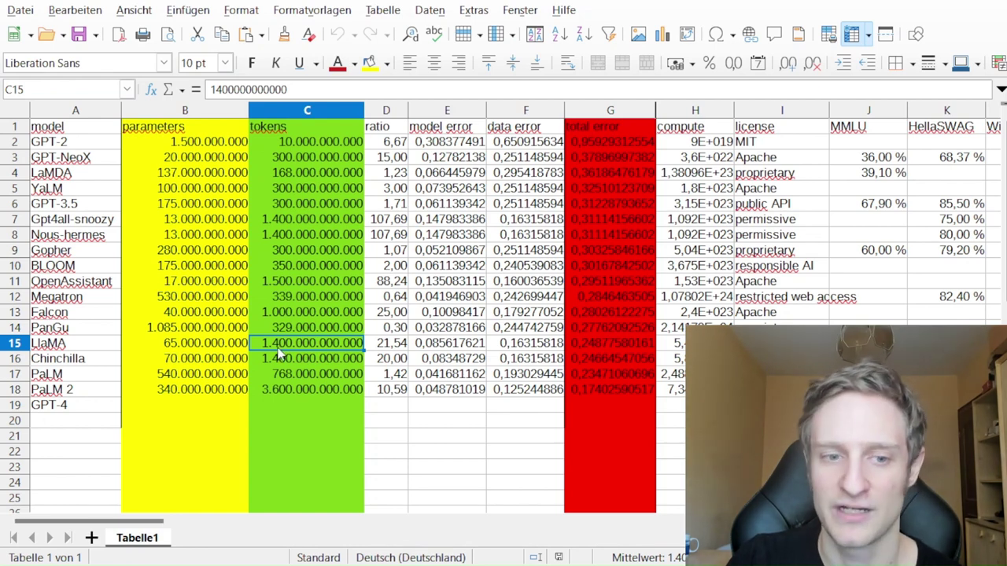
pyautogui.click(293, 358)
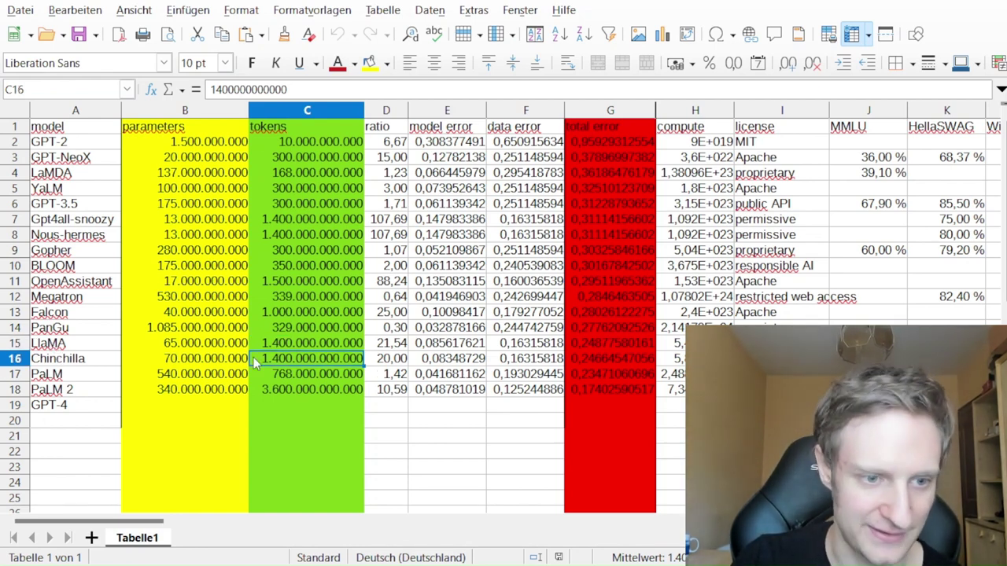
pyautogui.click(202, 342)
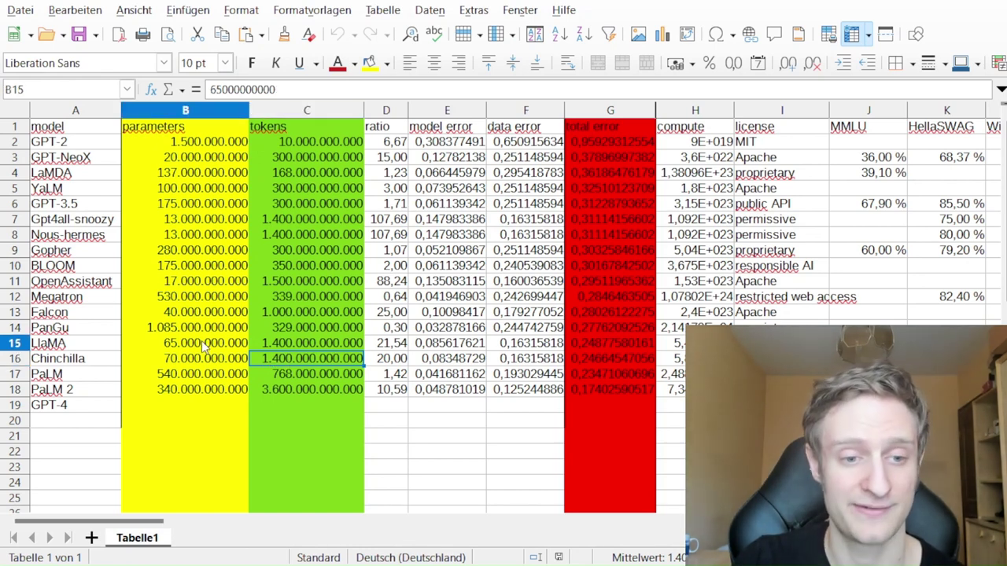
pyautogui.click(314, 346)
pyautogui.click(313, 362)
pyautogui.click(597, 359)
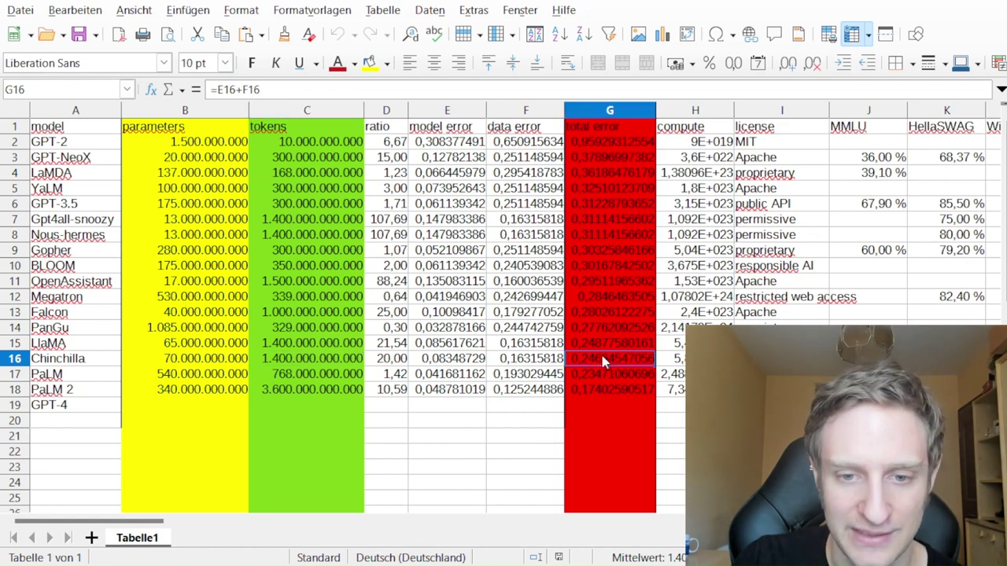
pyautogui.click(601, 343)
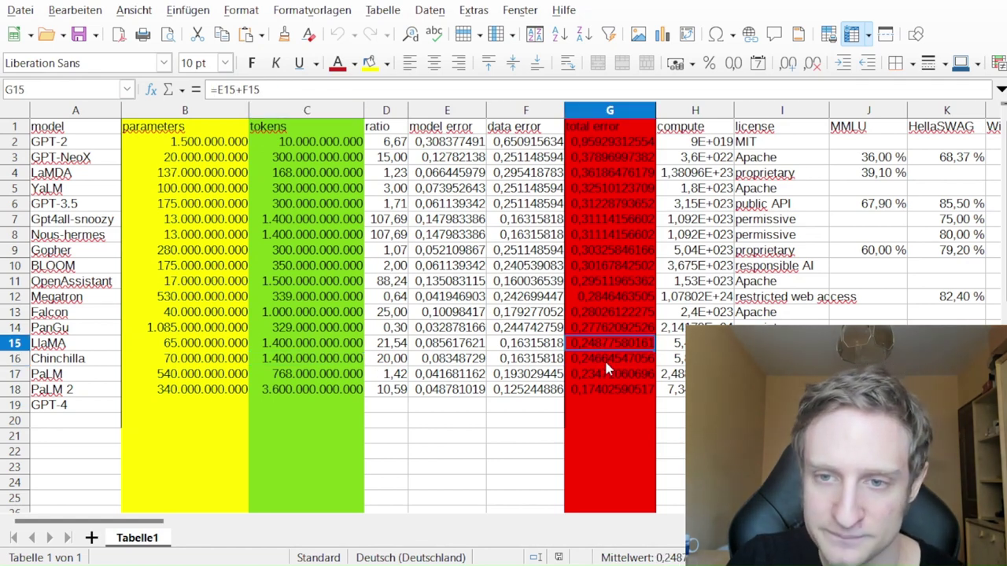
pyautogui.click(609, 360)
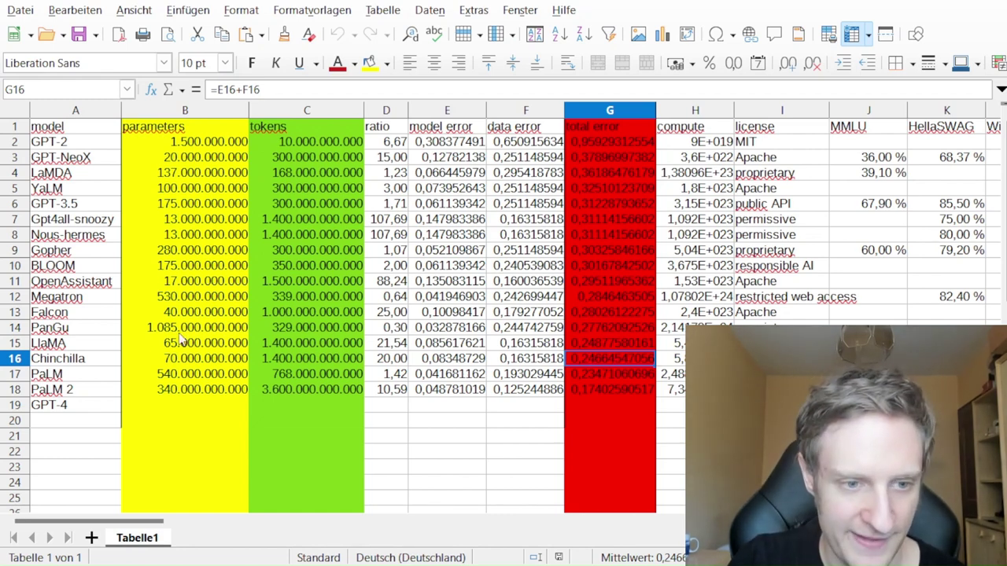
# Inspect the PaLM 2 row, checking its parameters, token-to-parameter ratio formula and total error formula
pyautogui.click(91, 393)
pyautogui.click(212, 395)
pyautogui.click(393, 399)
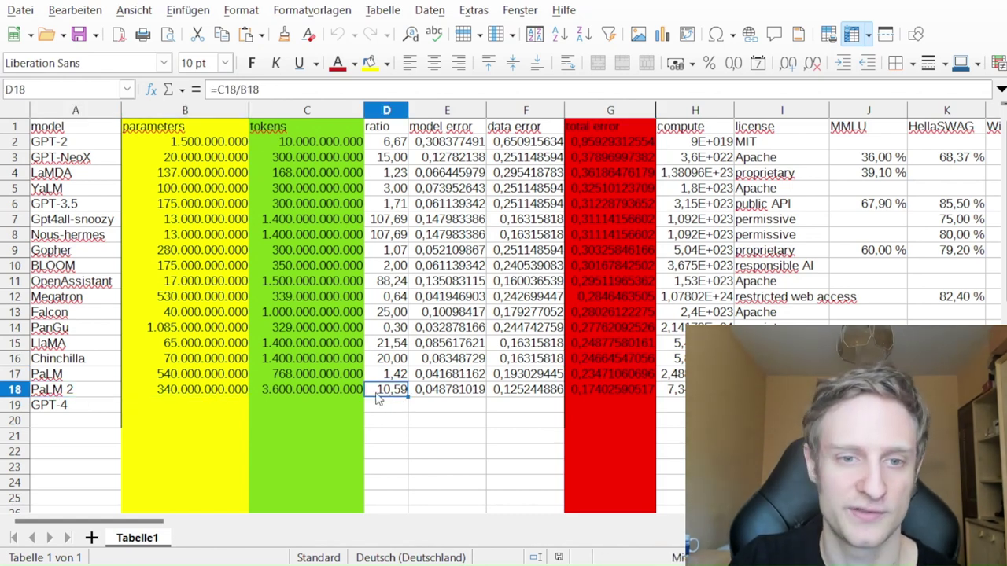
pyautogui.click(614, 390)
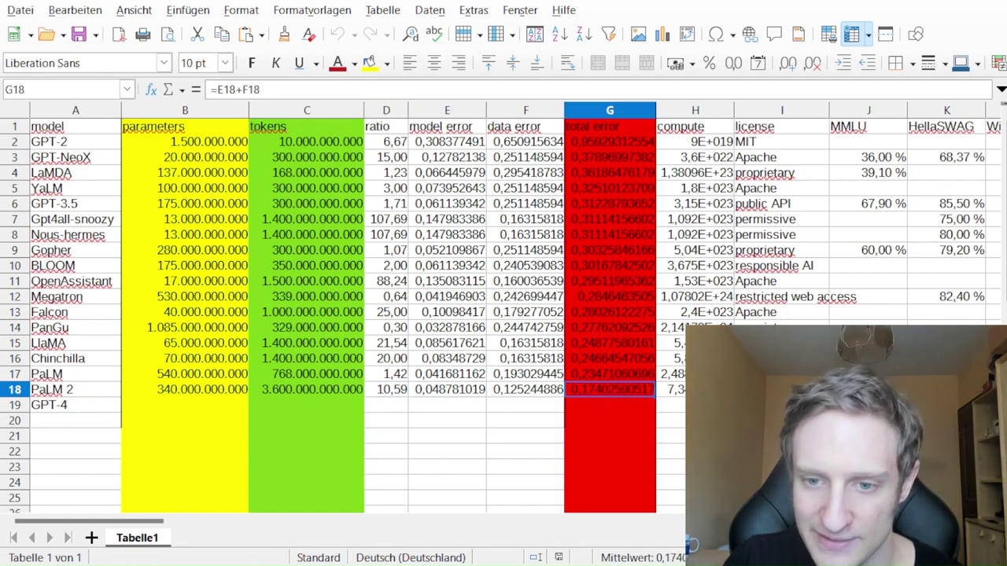
# Compare the MMLU and HellaSWAG scores of PaLM 2 and GPT-4
pyautogui.click(868, 390)
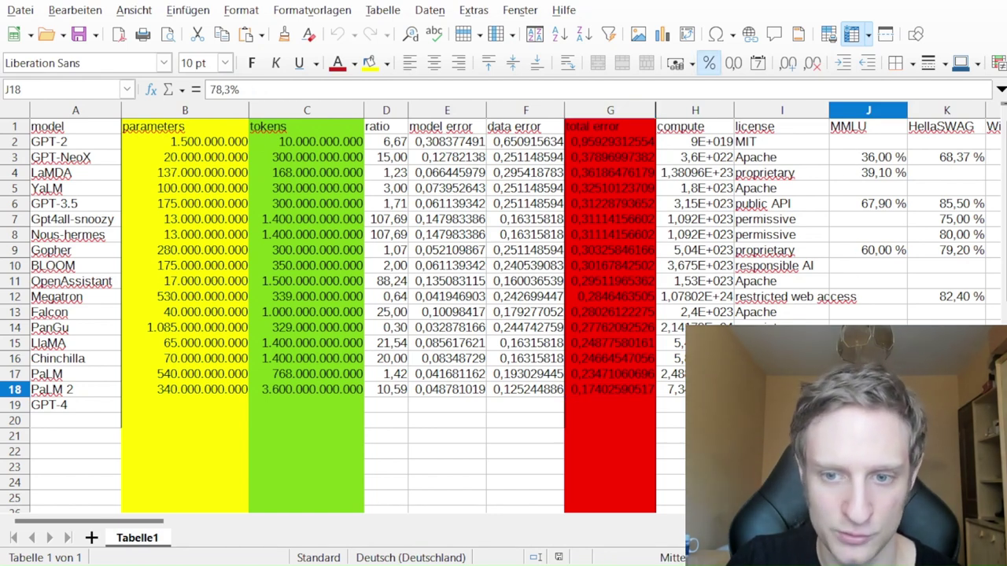
pyautogui.press('Down')
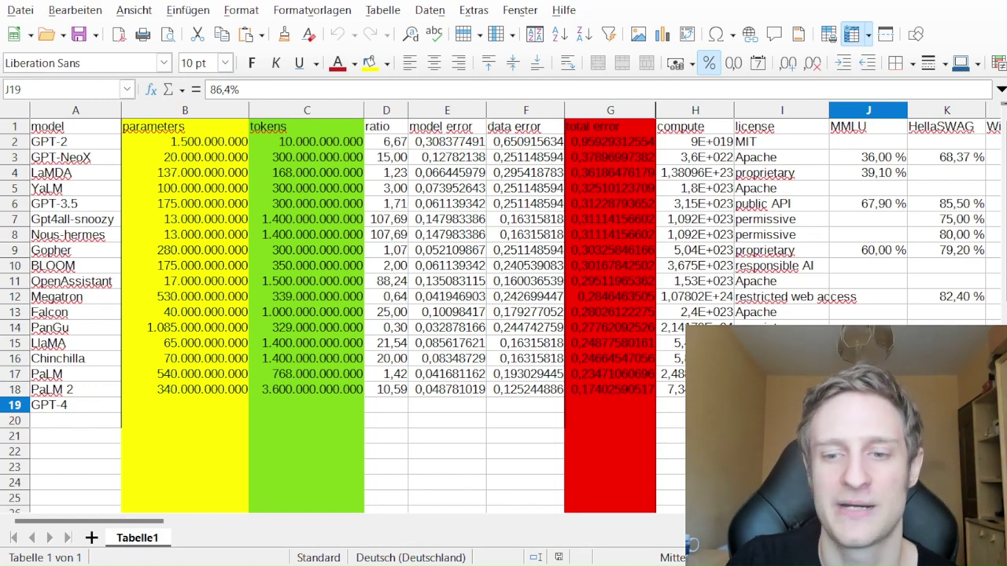
pyautogui.press('Up')
pyautogui.press('Right')
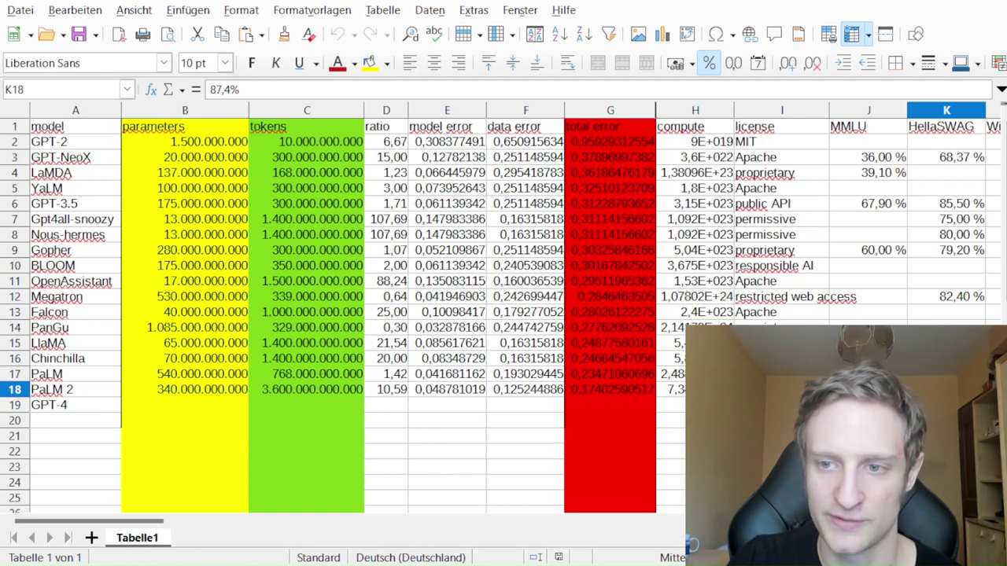
pyautogui.press('Down')
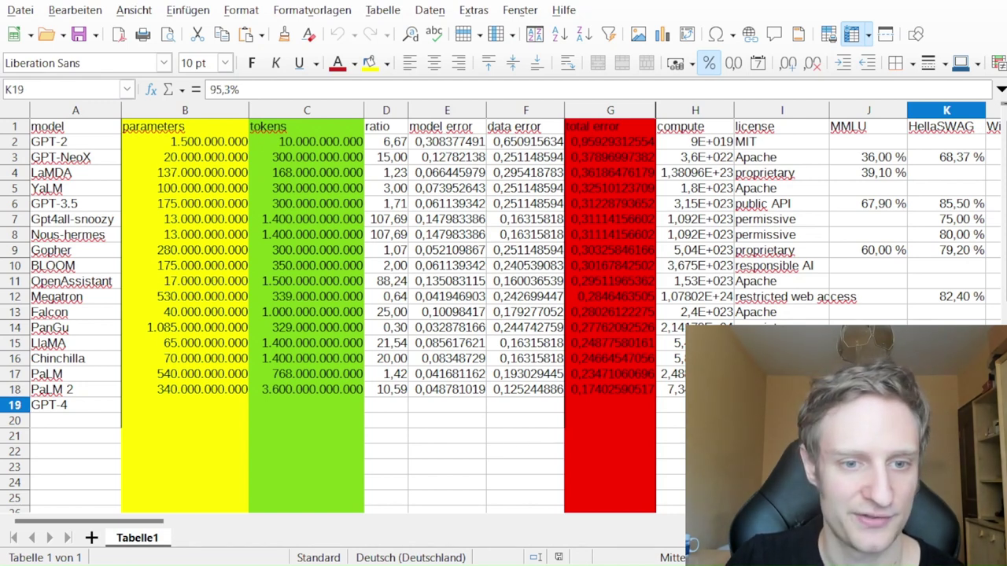
pyautogui.click(781, 420)
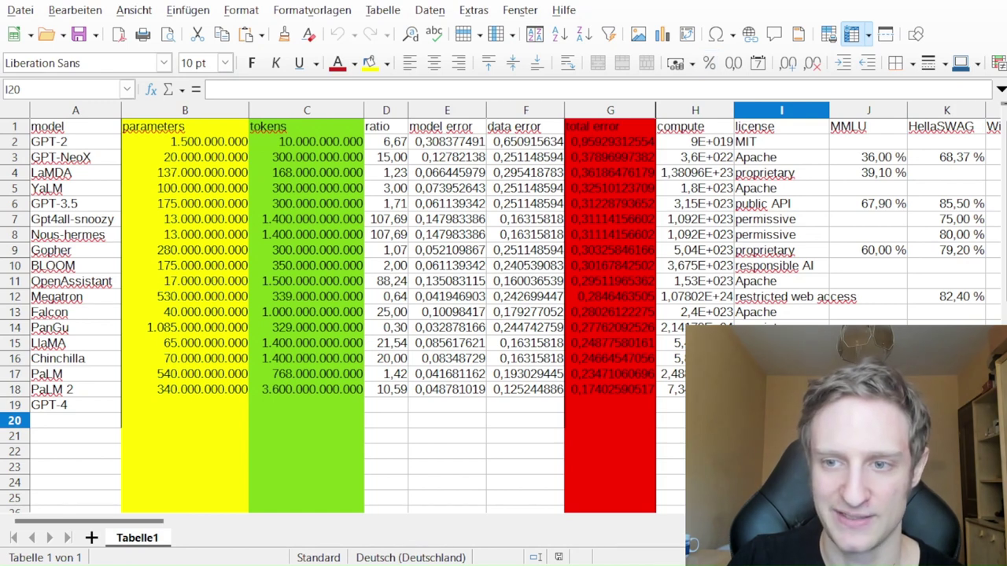